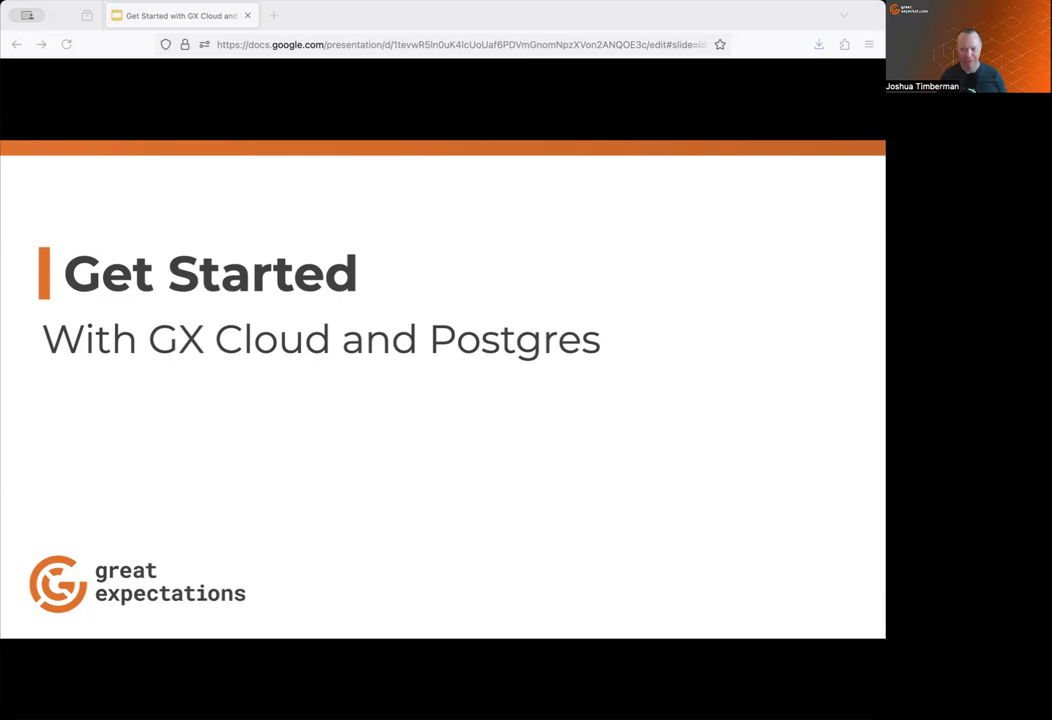
Advance past the Why GX Cloud? slide to the Workshop Agenda slide.
key("Right")
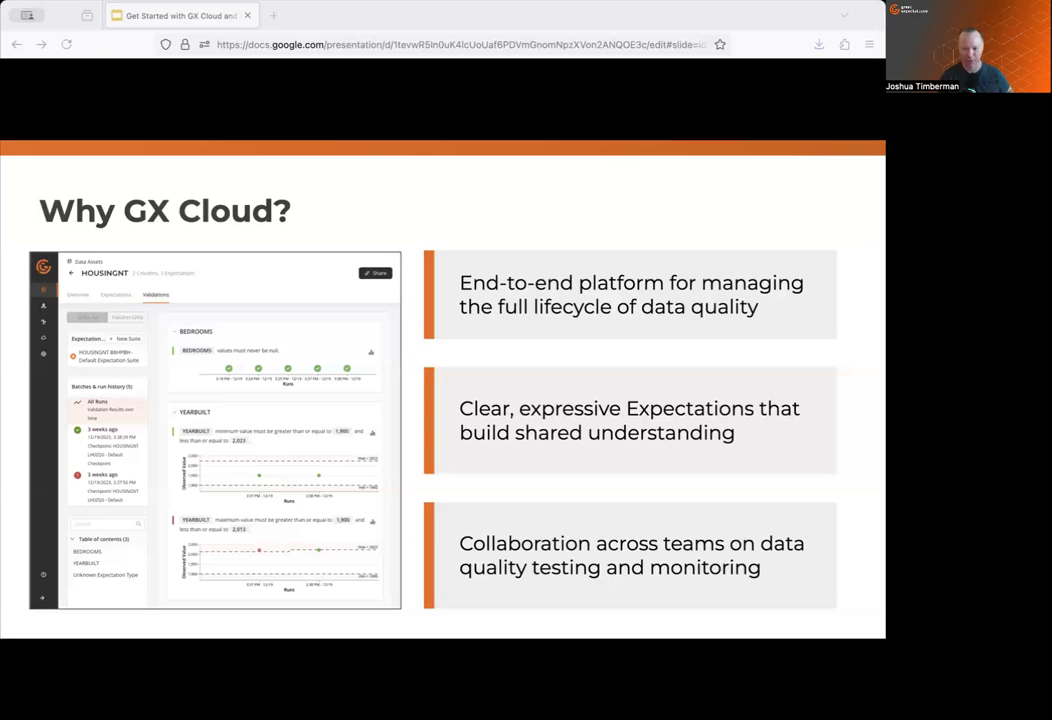
key("Right")
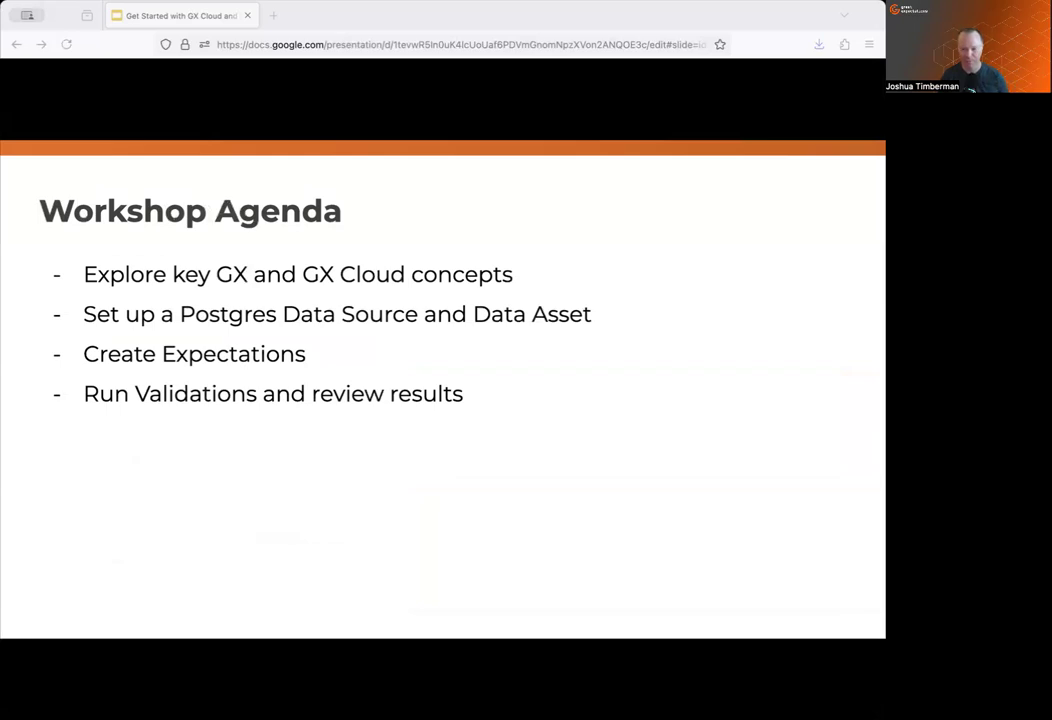
Advance to the Prerequisites slide about GX Cloud accounts created after July 30th.
key("Right")
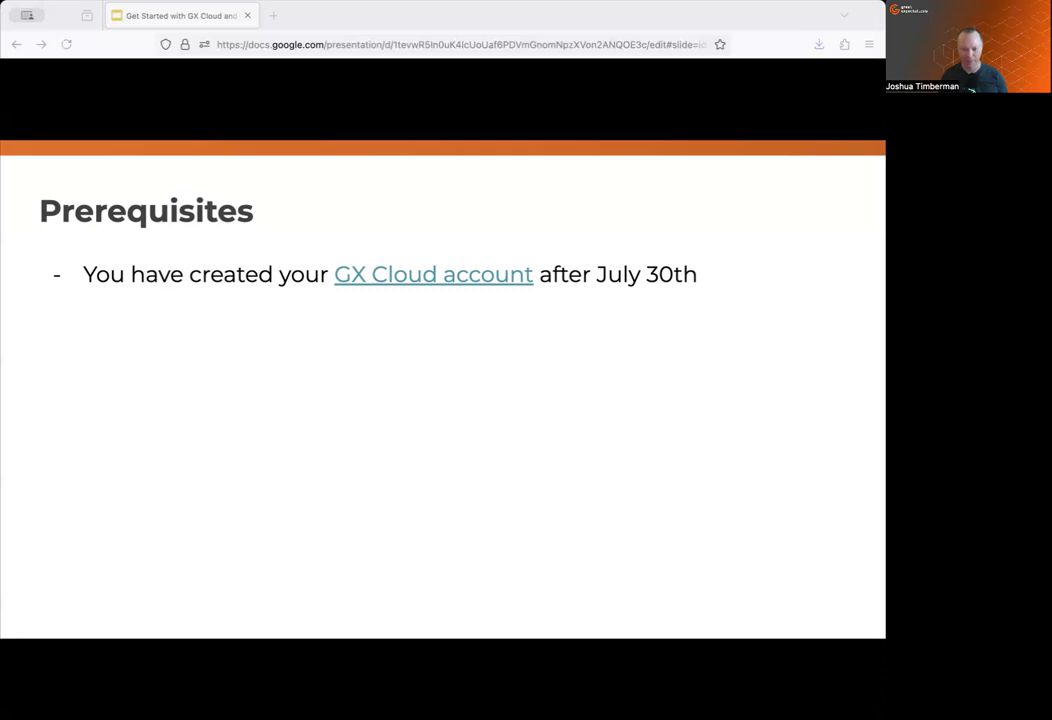
Step through GX Components 101 to the Hands-on Guidelines slide.
key("Right")
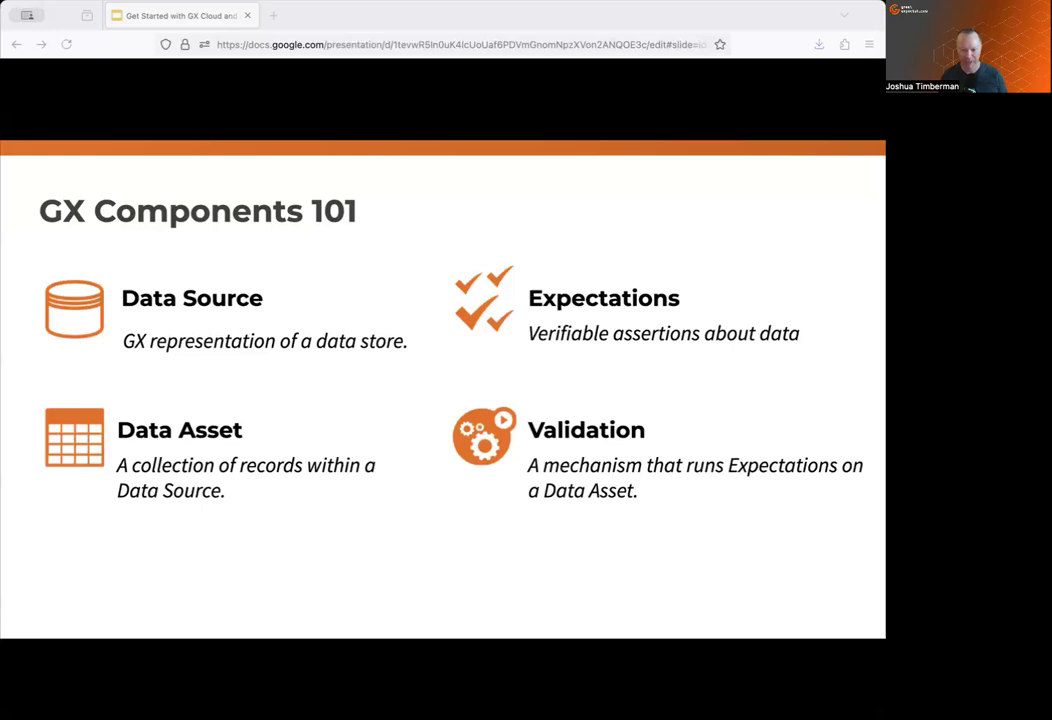
key("Right")
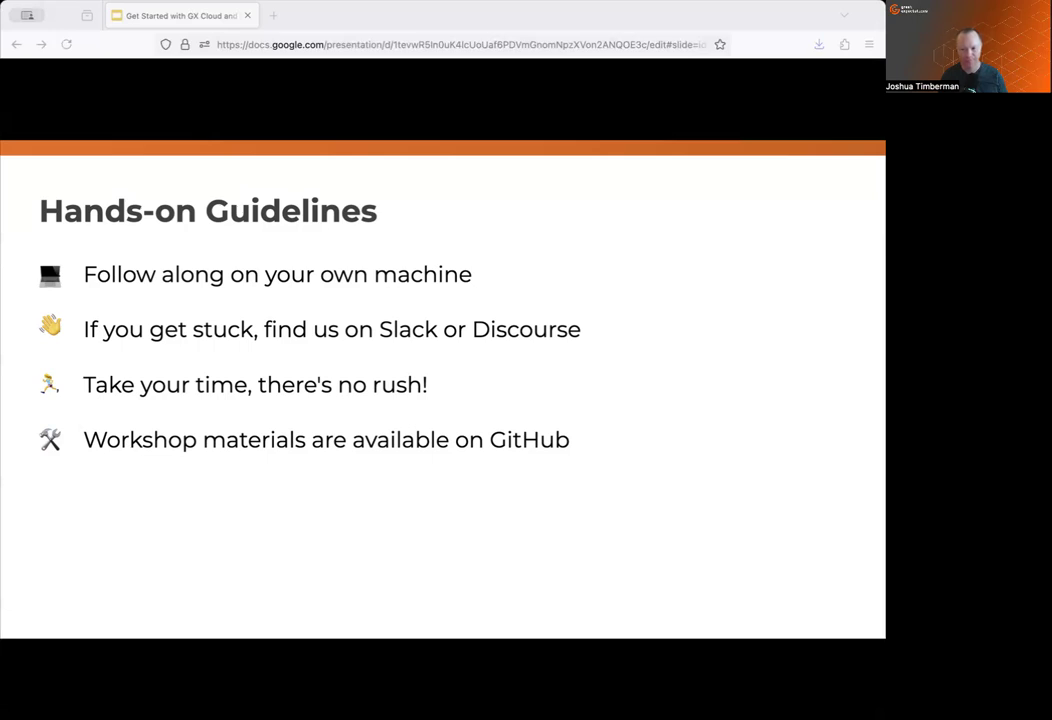
Advance to the Access workshop materials slide with the greatexpectationslabs/workshops GitHub link.
key("Right")
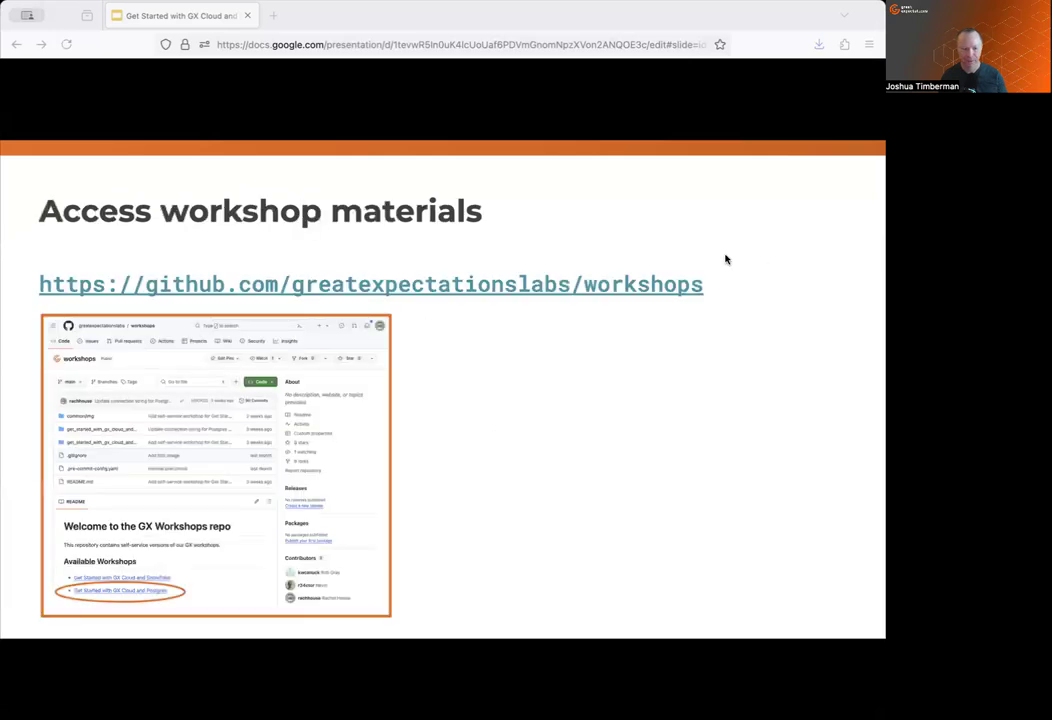
Open the workshops GitHub repository and its Get Started with GX Cloud and Postgres guide.
left_click(244, 286)
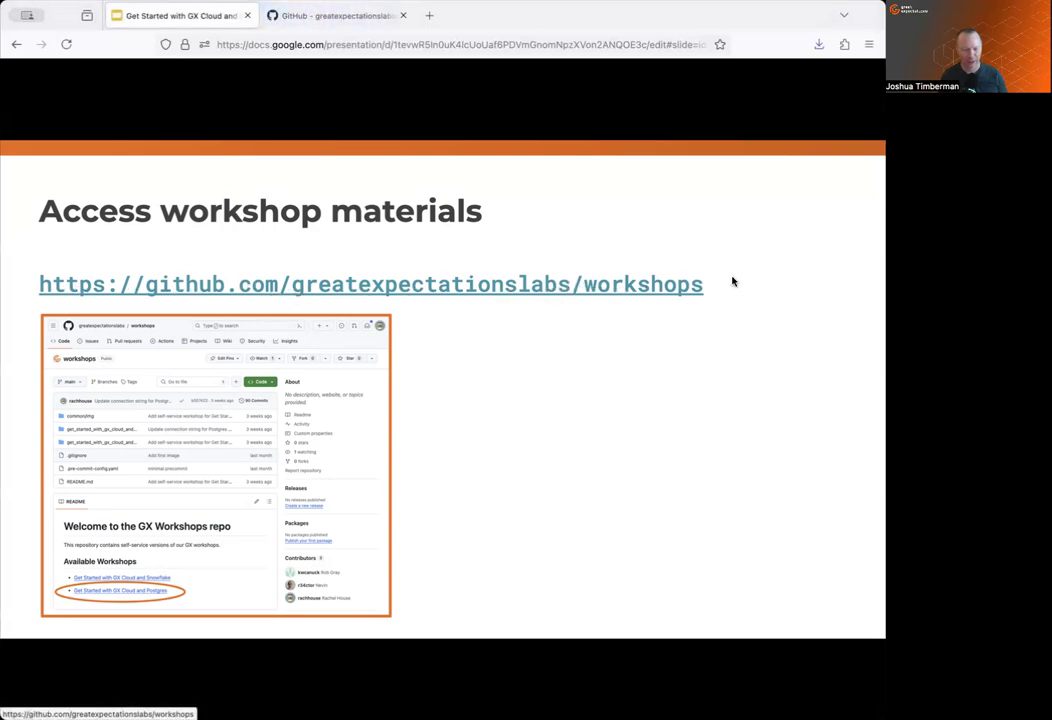
left_click(330, 14)
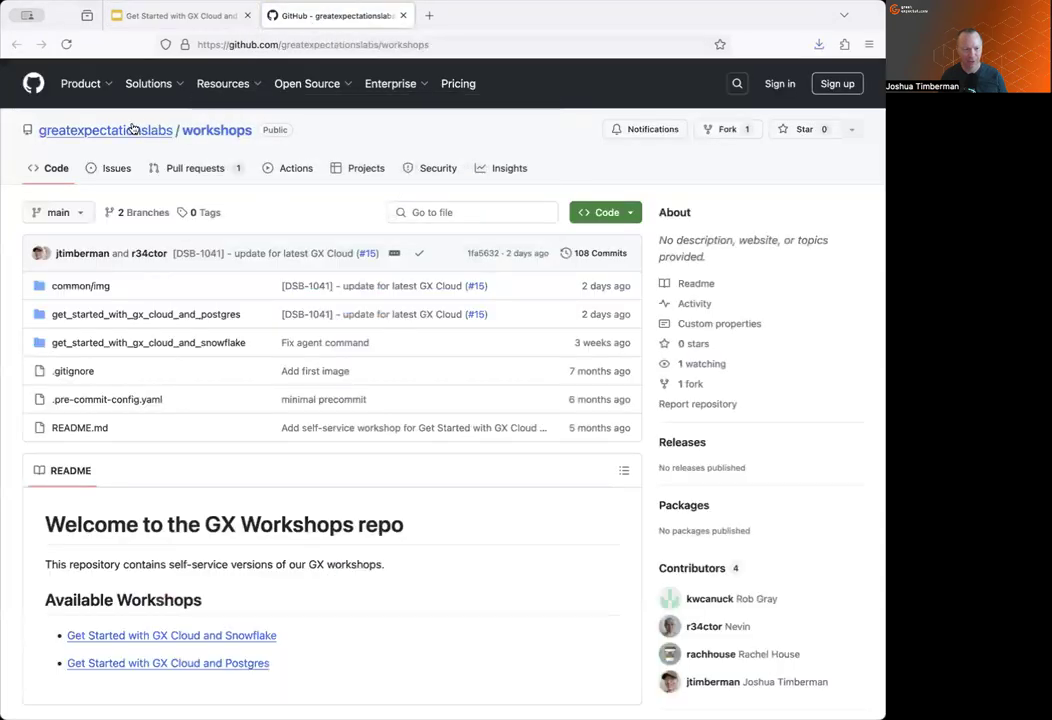
mouse_move(160, 130)
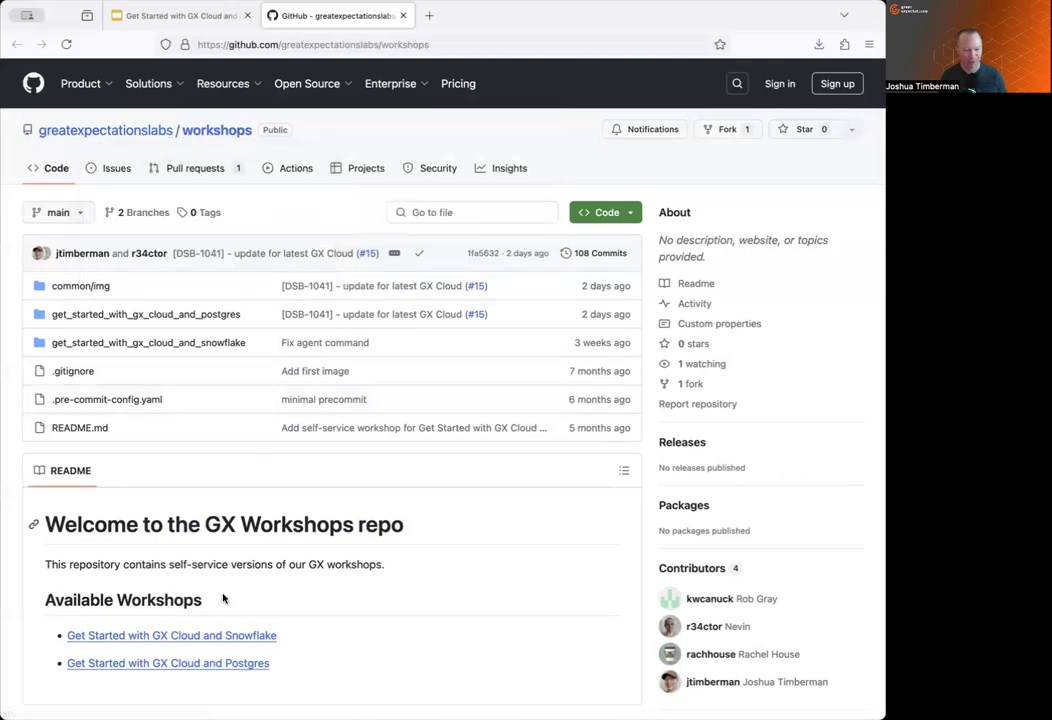
left_click(168, 663)
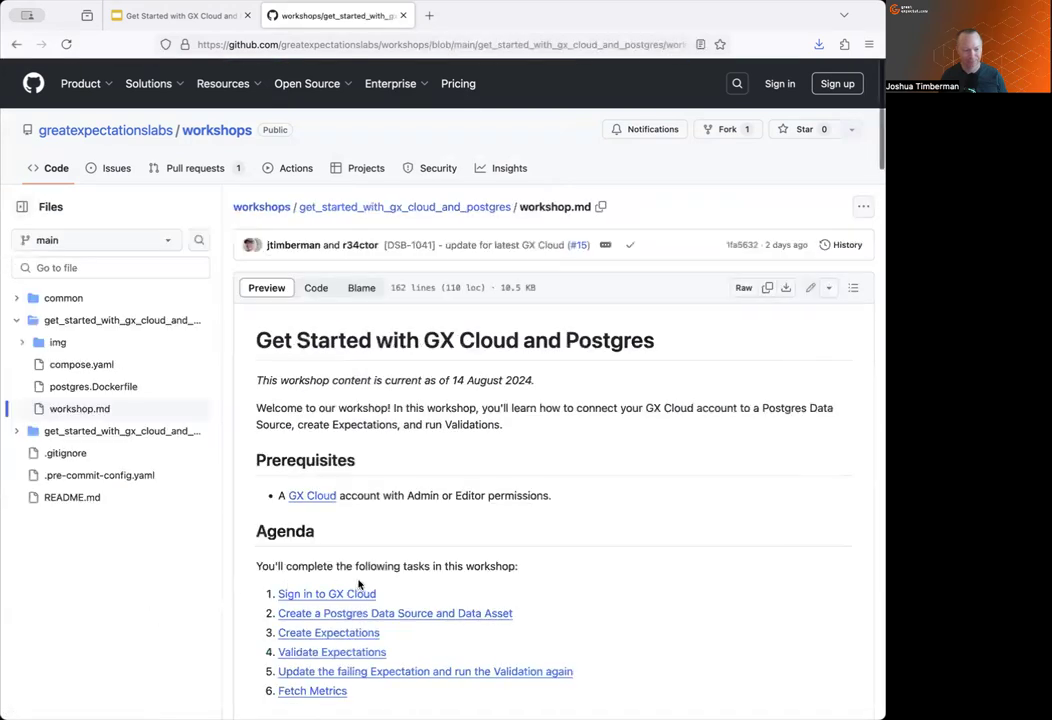
Scroll down the guide and select the example Postgres connection string.
scroll(420, 480, "down", 5)
scroll(426, 474, "down", 12)
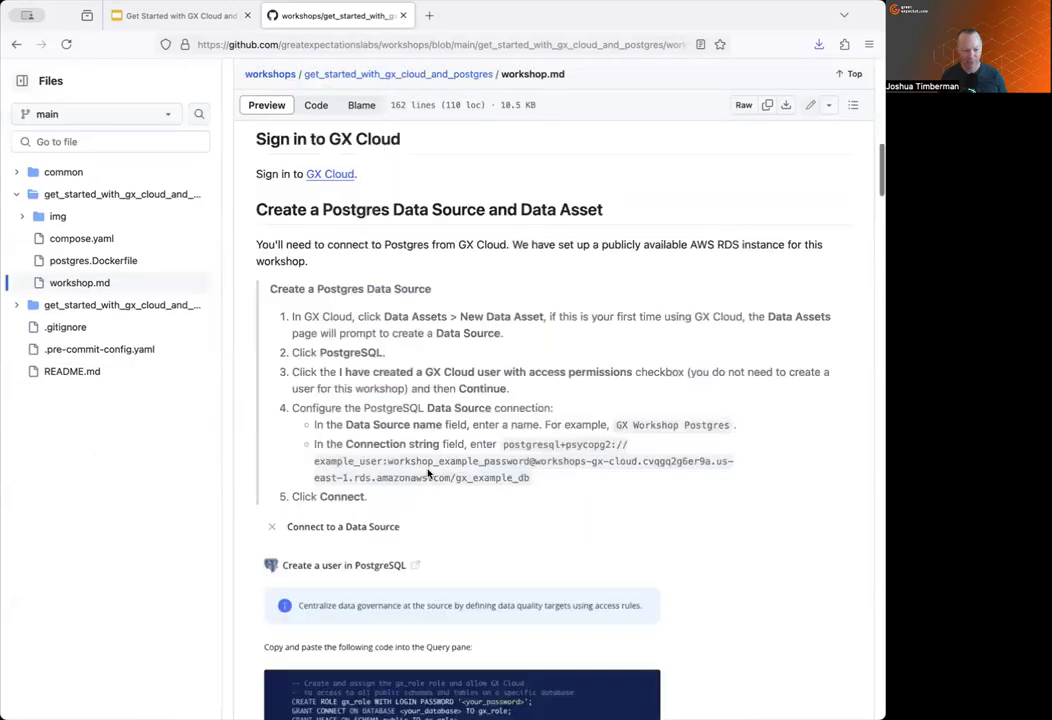
left_click_drag(528, 478, 502, 449)
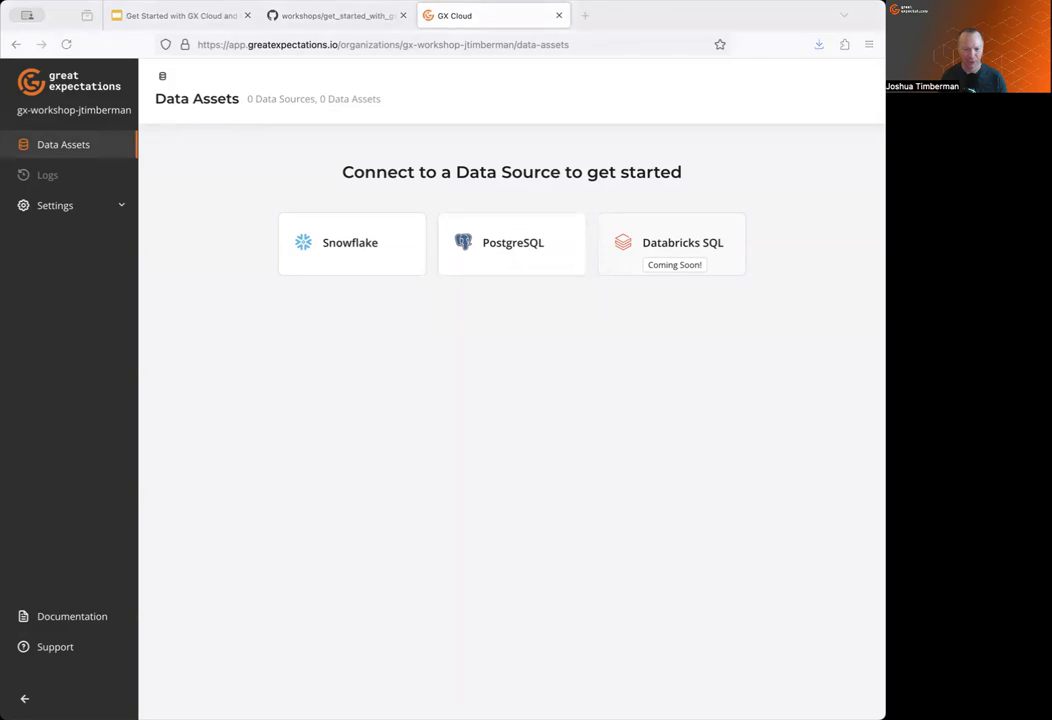
Choose PostgreSQL as the Data Source, confirm the access-permissions user exists, and continue.
left_click(510, 245)
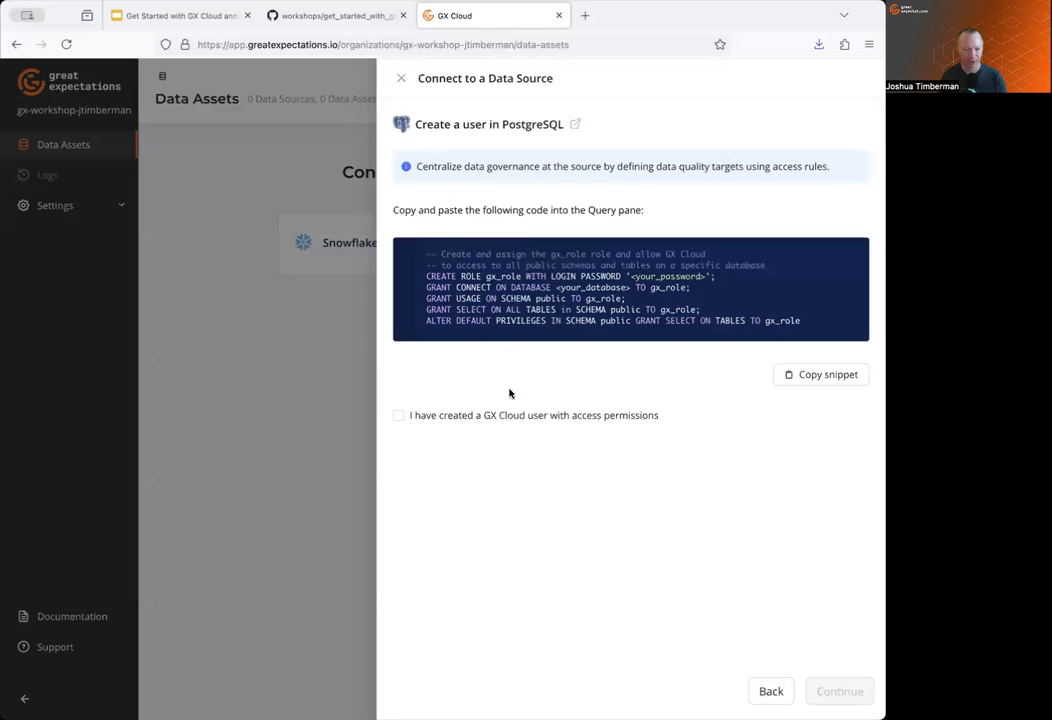
left_click(399, 416)
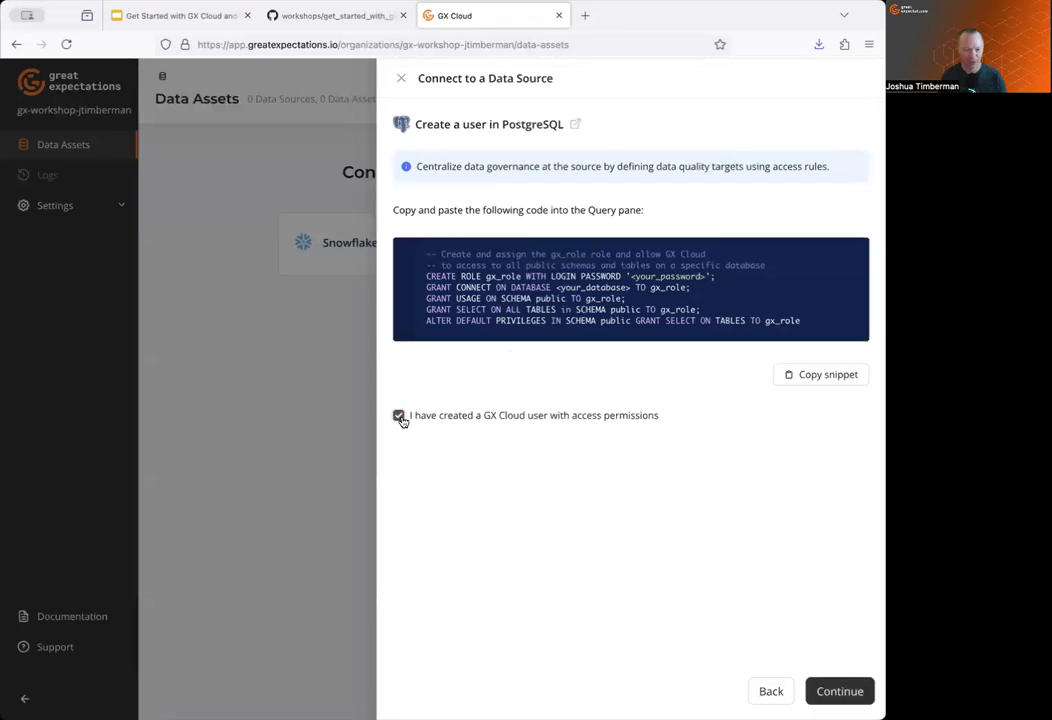
left_click(841, 691)
Connect a PostgreSQL Data Source named 'NYC Taxi Cab Data' using the pasted connection string.
left_click(732, 242)
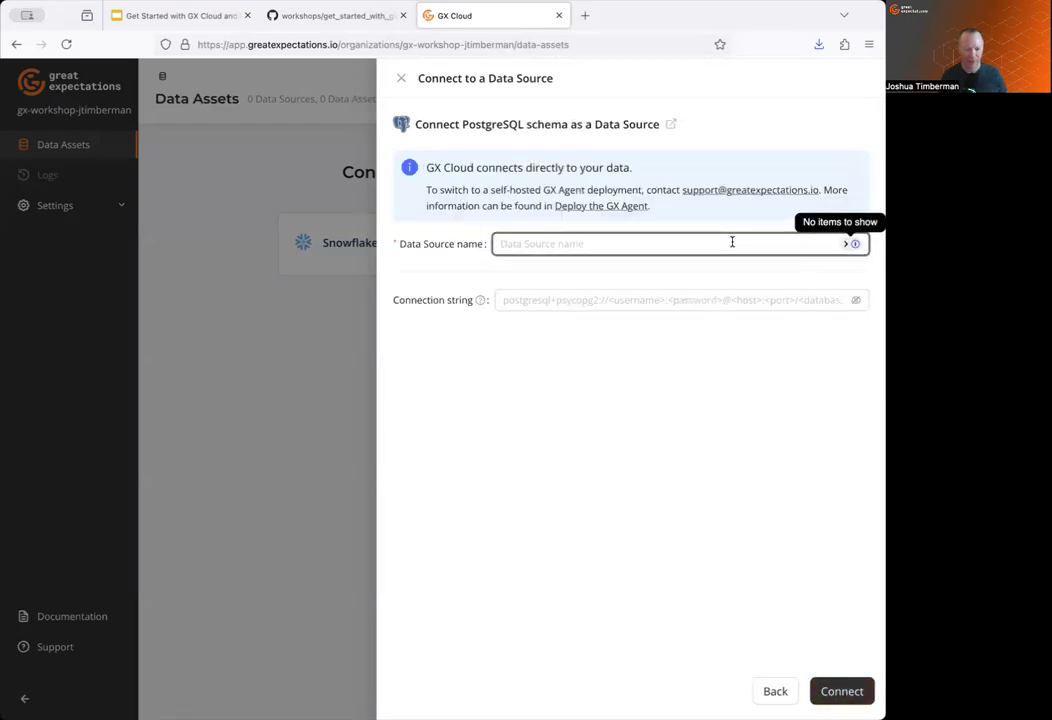
type("NYC ")
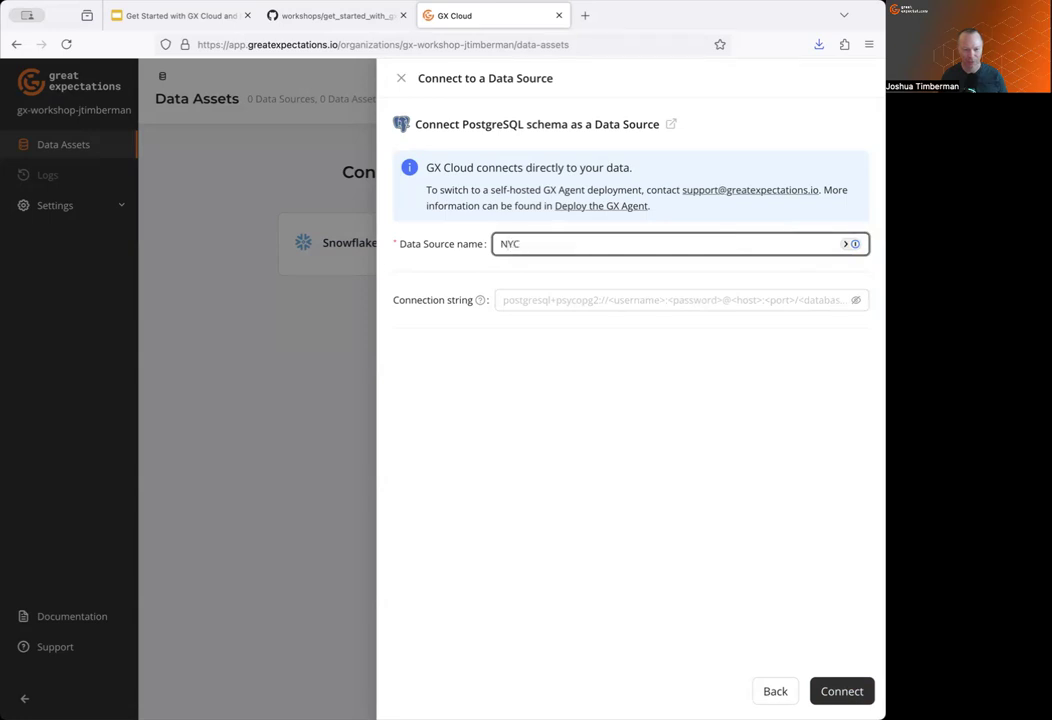
type("Taxi Cab Data")
left_click(675, 300)
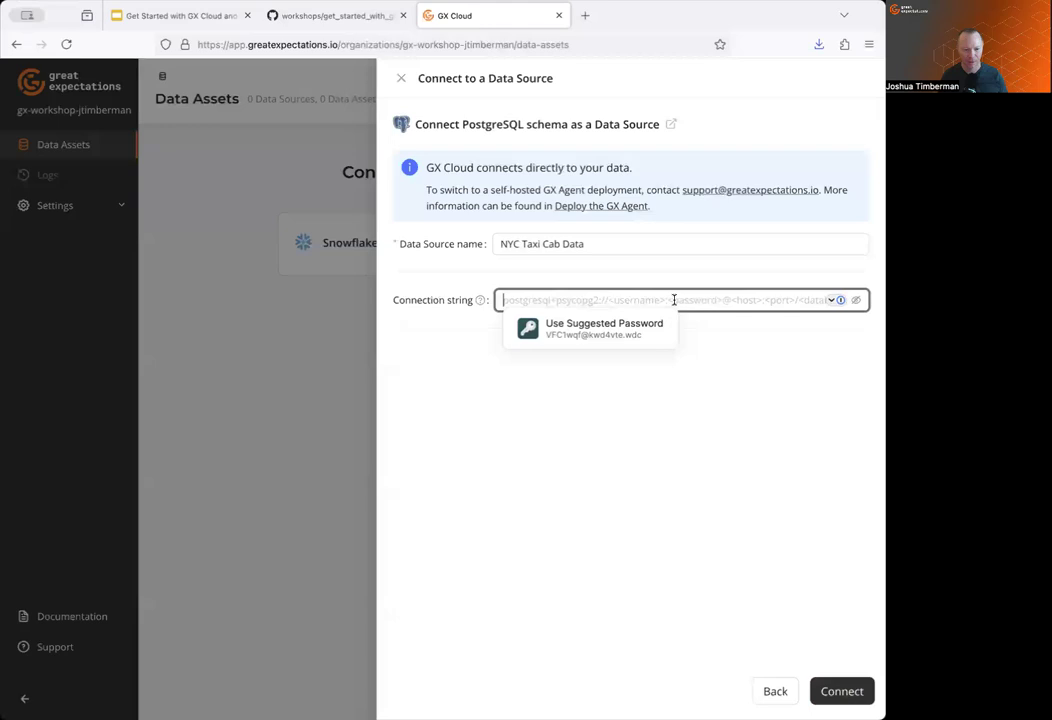
key("super+v")
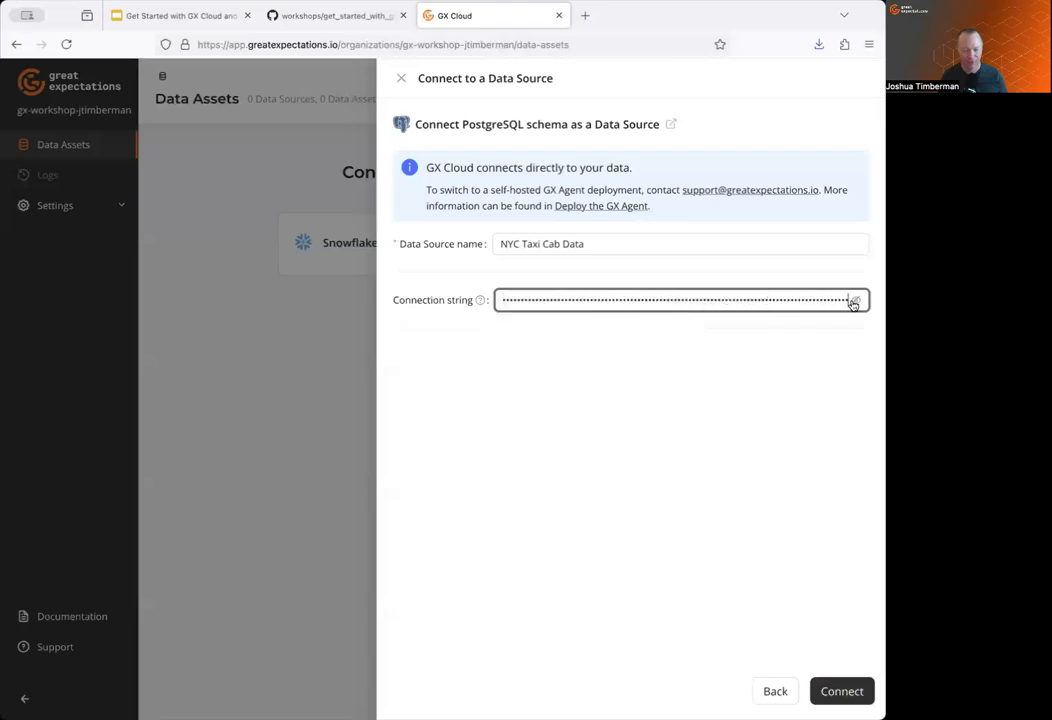
left_click(856, 300)
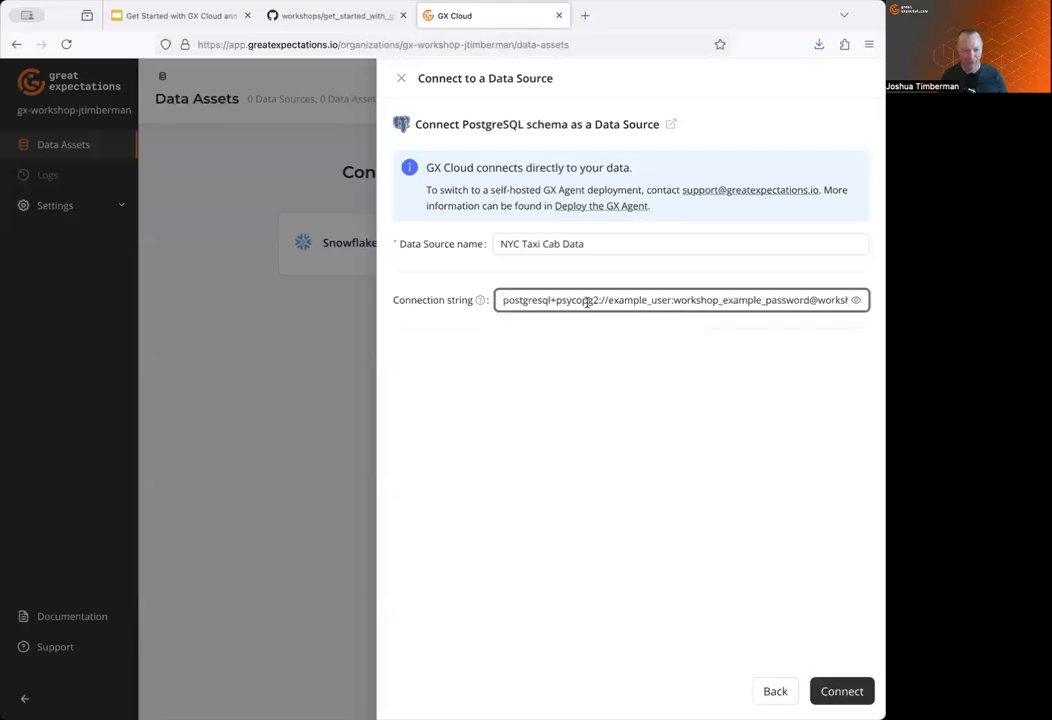
key("End")
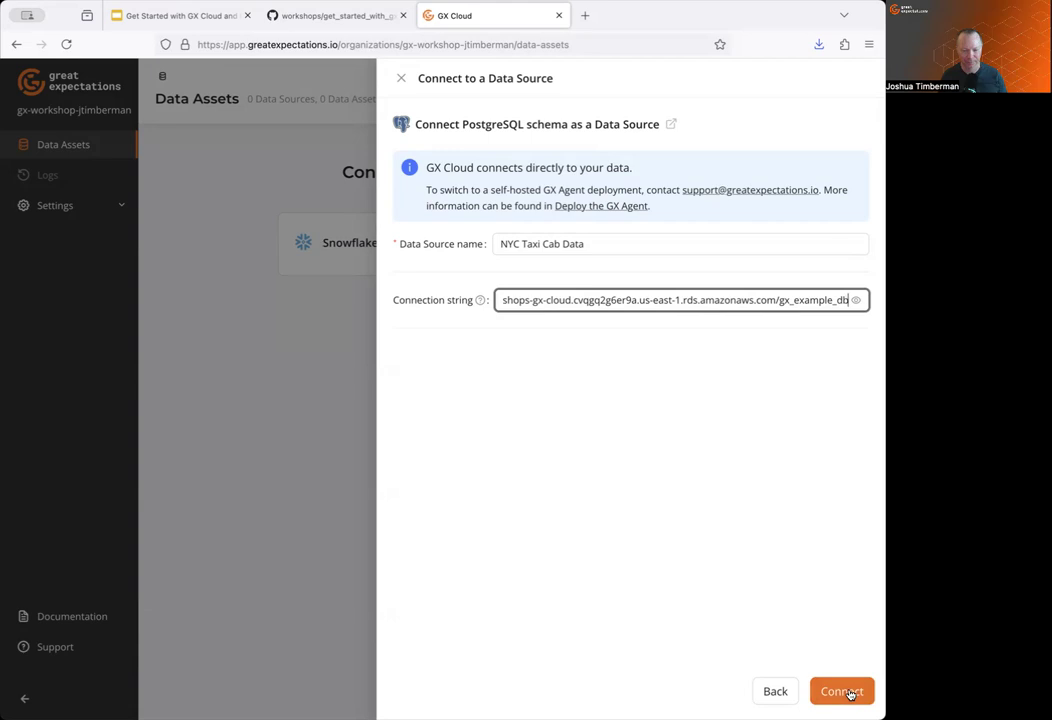
left_click(848, 692)
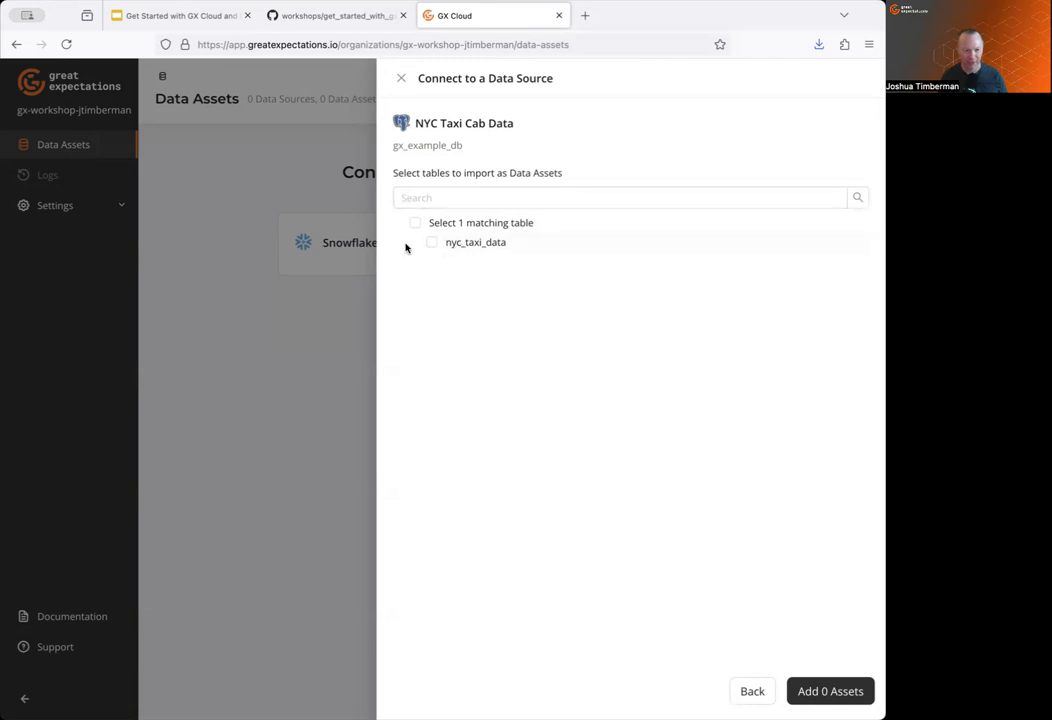
Add the nyc_taxi_data table as a Data Asset and open its overview.
left_click(431, 242)
left_click(838, 691)
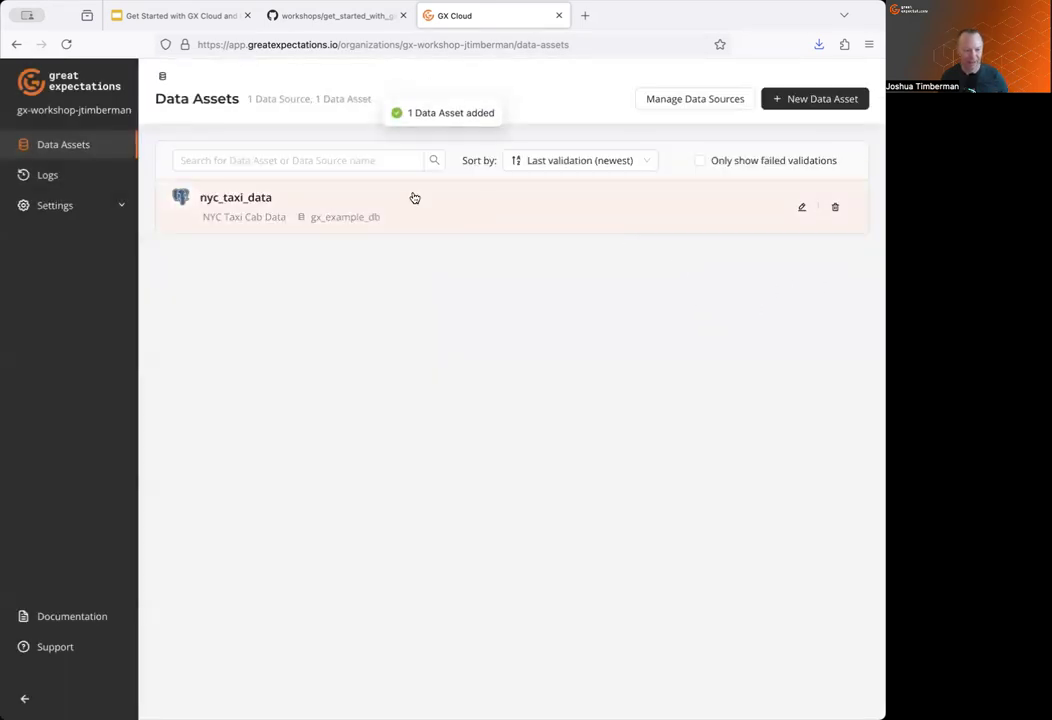
left_click(232, 197)
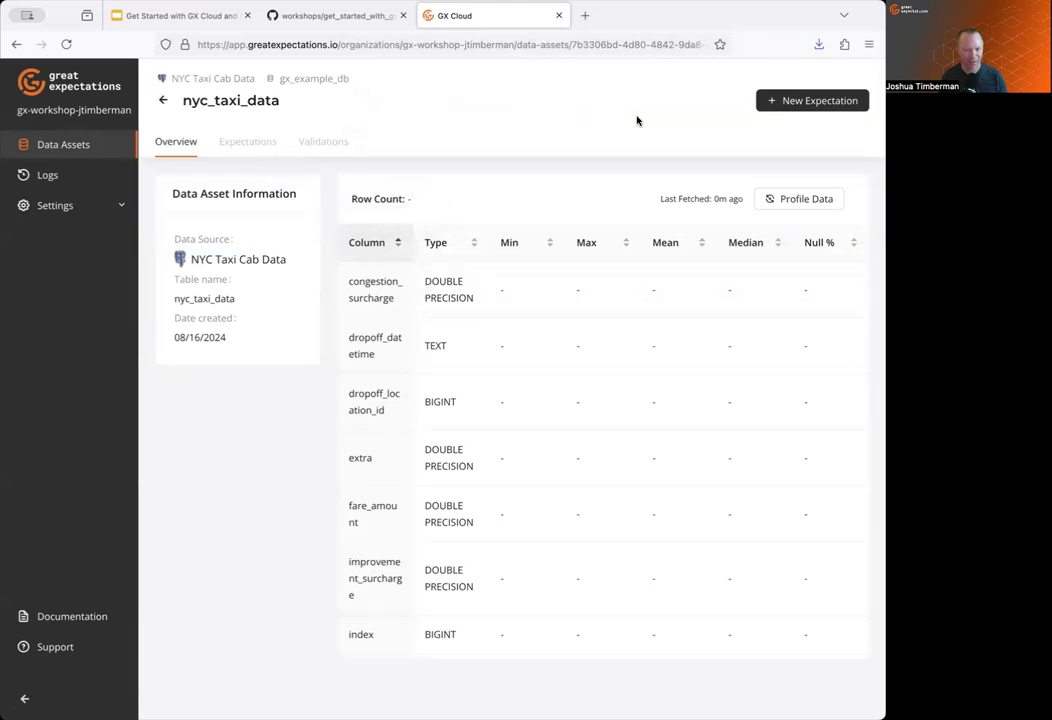
Start a new expectation on nyc_taxi_data and filter expectation types by searching 'nu'.
left_click(822, 104)
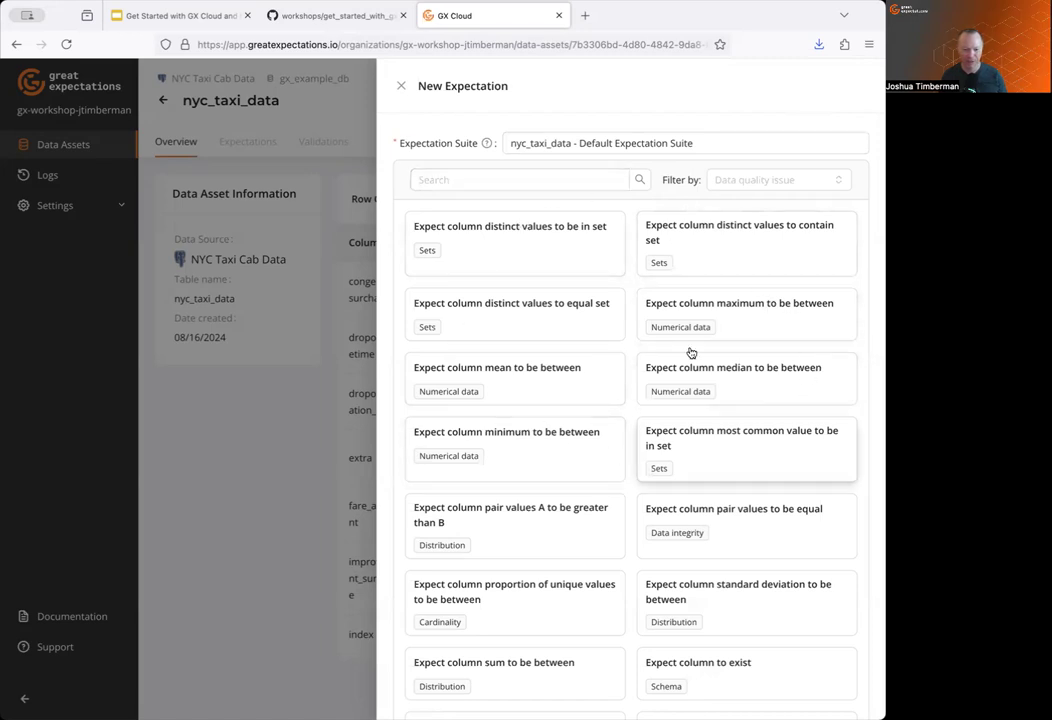
scroll(655, 540, "down", 10)
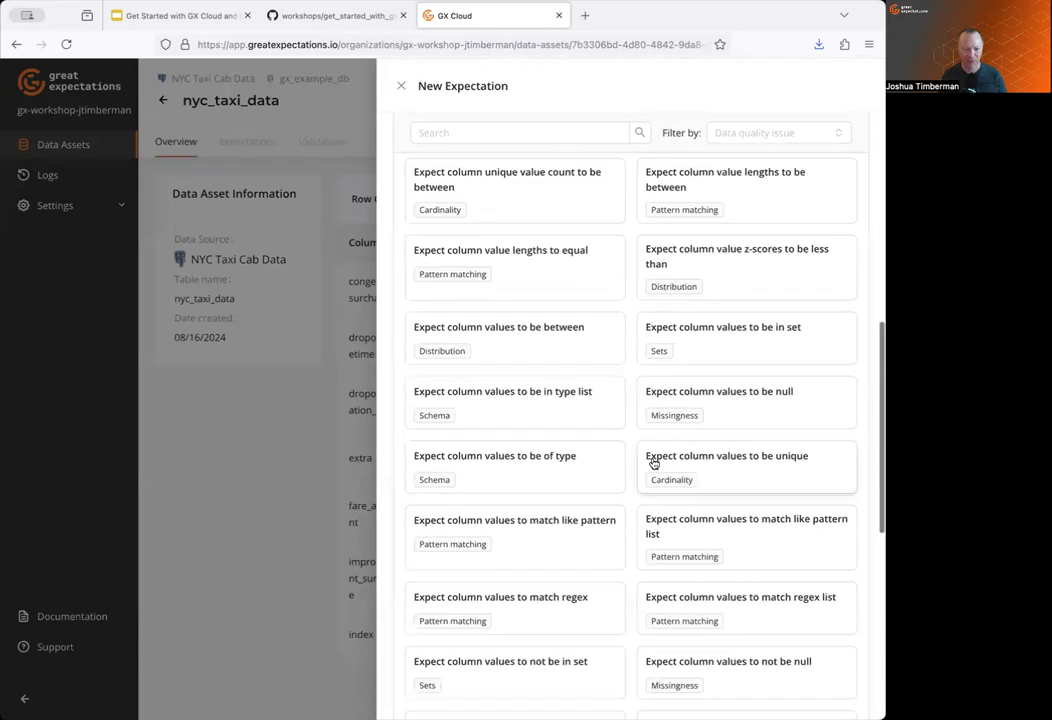
scroll(655, 463, "up", 10)
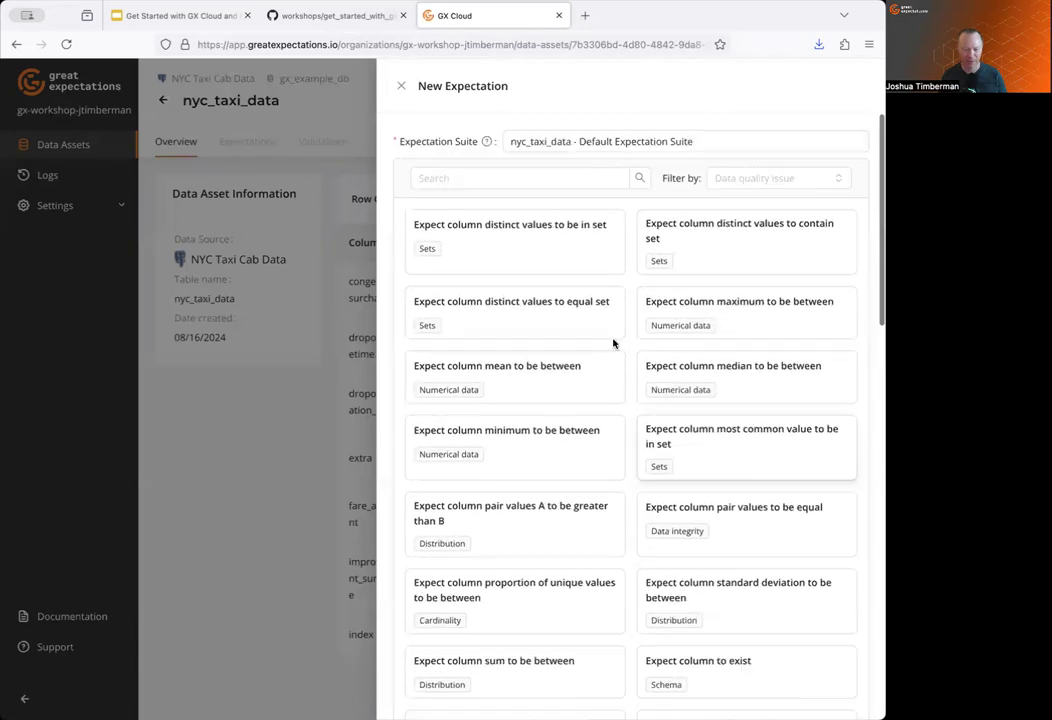
left_click(537, 180)
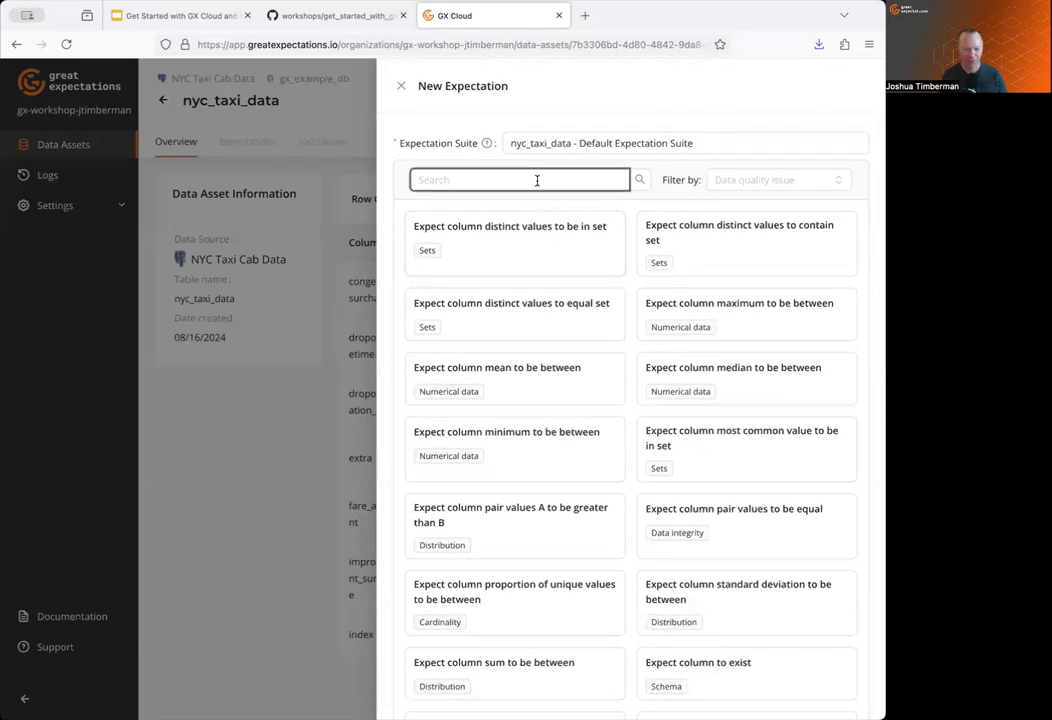
type("null")
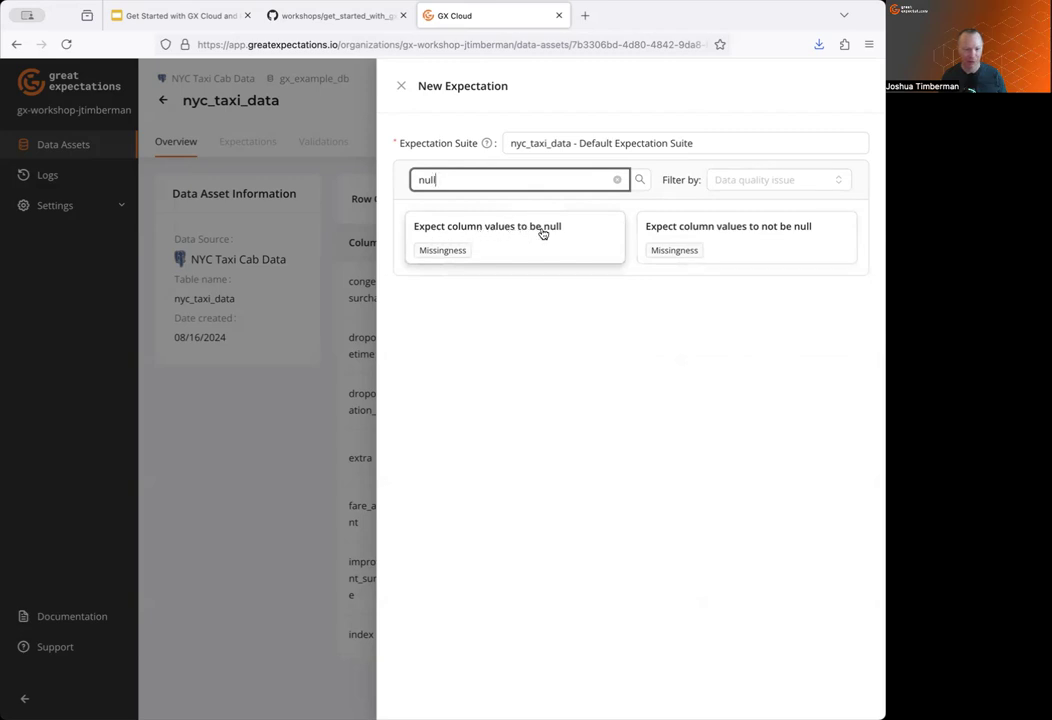
Choose 'Expect column values to not be null' for the vendor_id column.
left_click(768, 234)
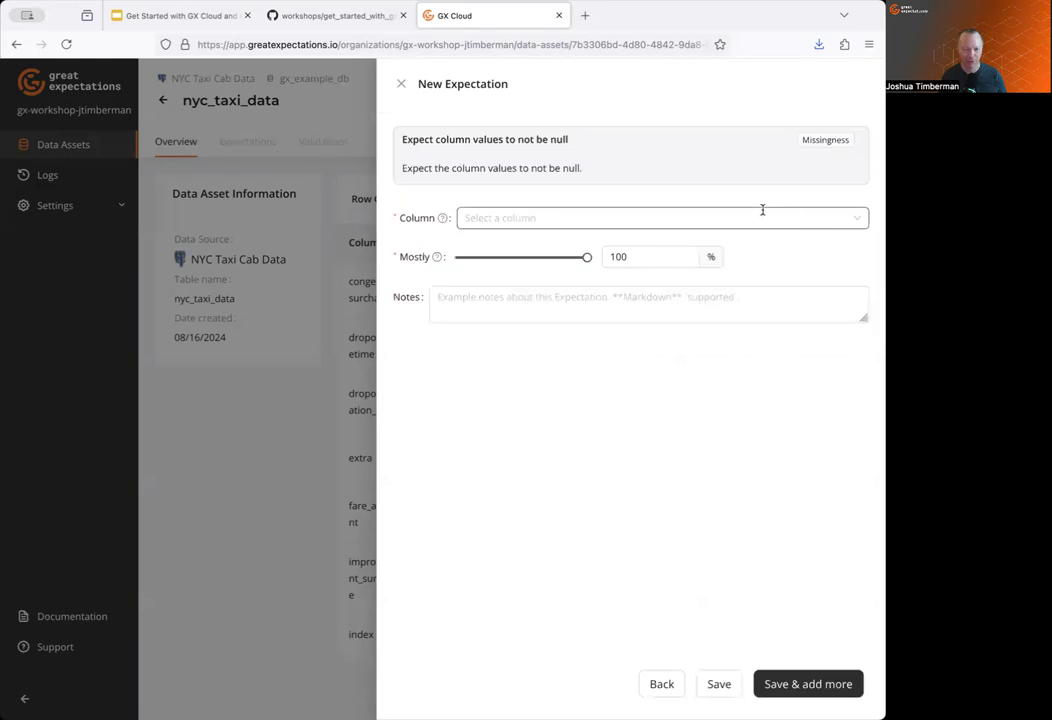
left_click(546, 217)
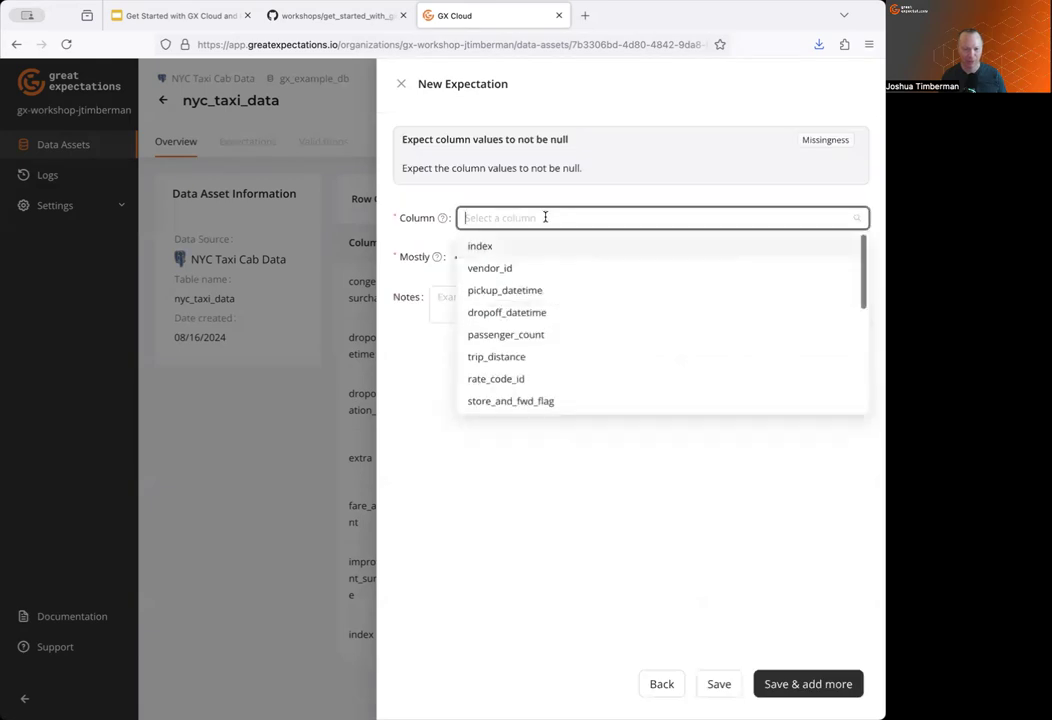
left_click(492, 268)
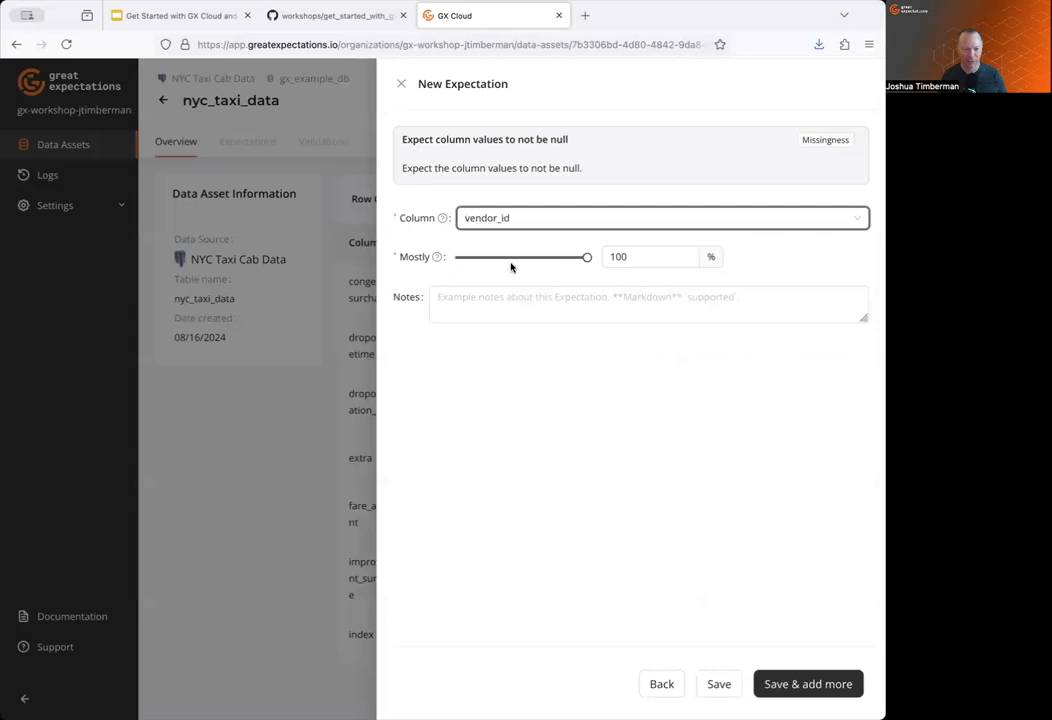
Add the note 'We expect taxi rides to have a vendor that provided the' and save.
left_click(505, 294)
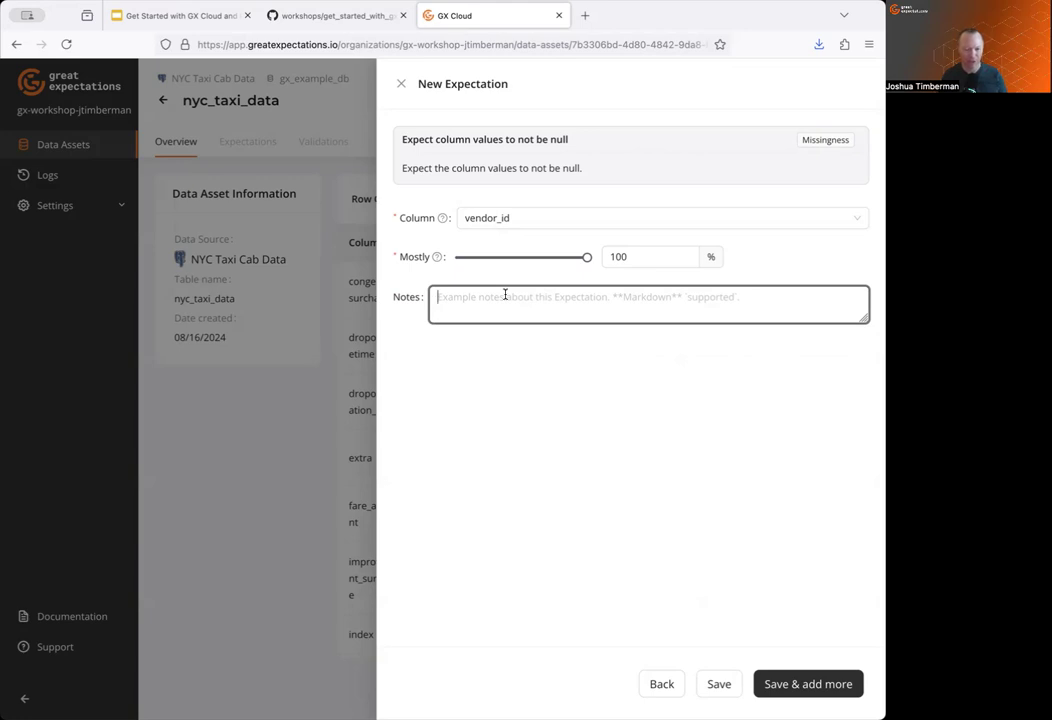
type("We expect tax")
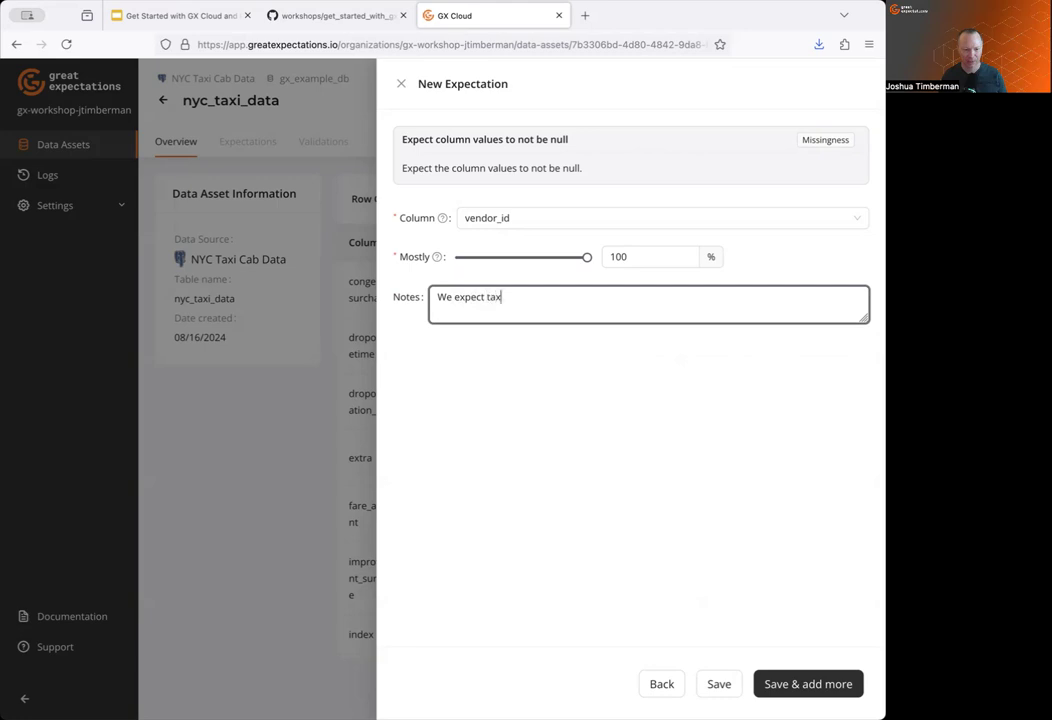
type("i rides to have a ven")
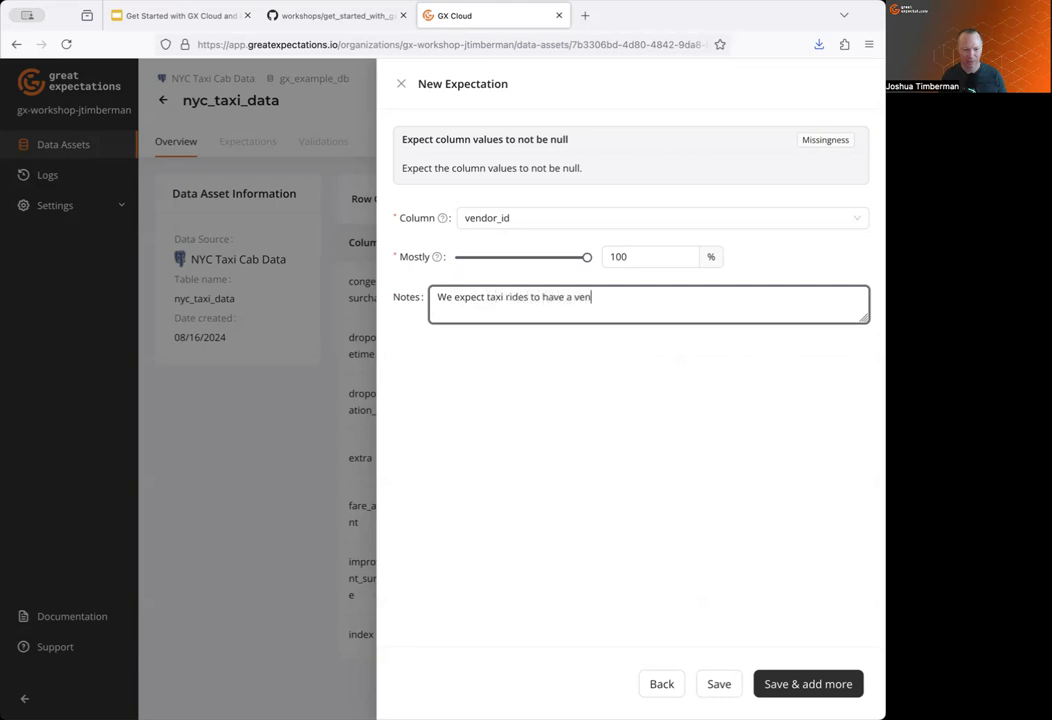
type("dor that provided the ride.")
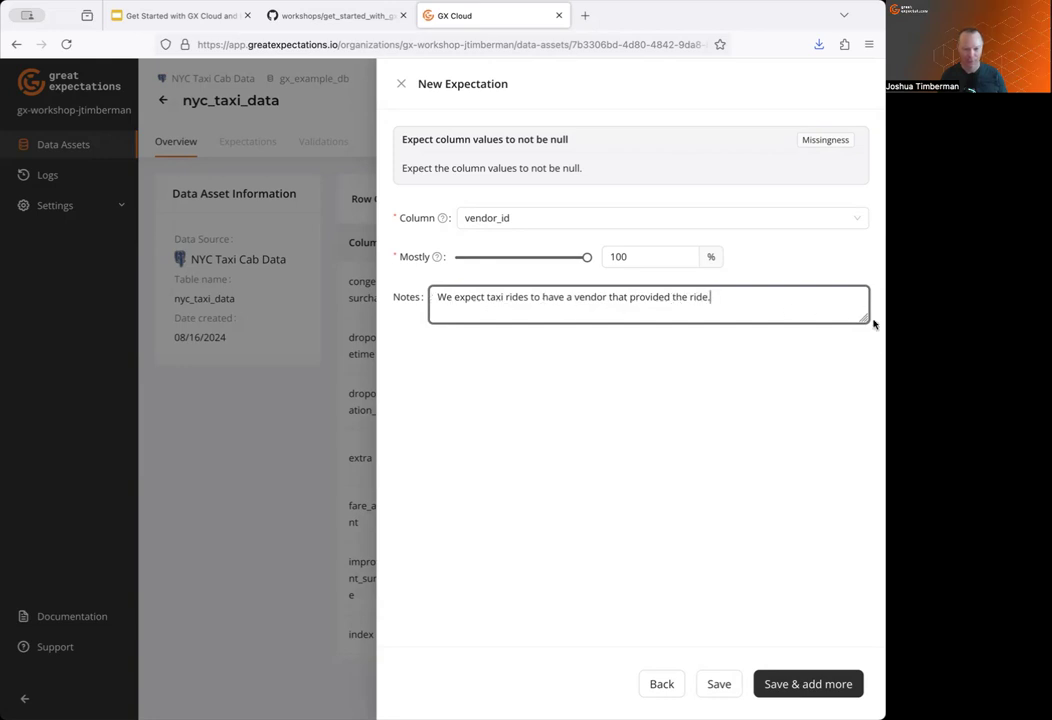
left_click_drag(867, 319, 869, 461)
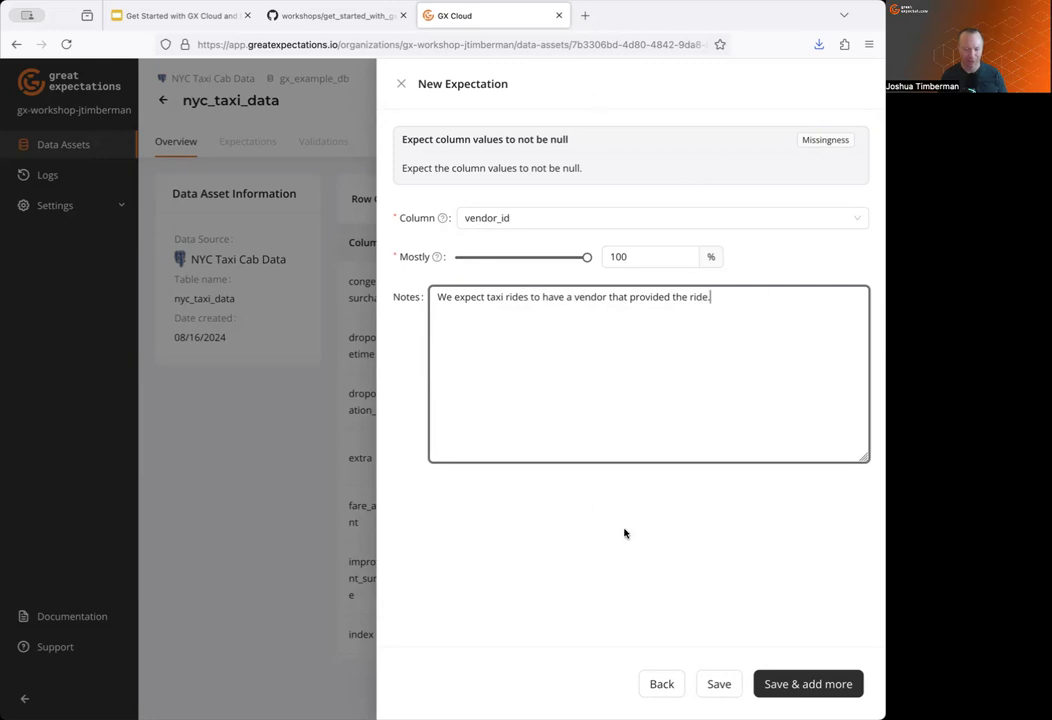
left_click(719, 688)
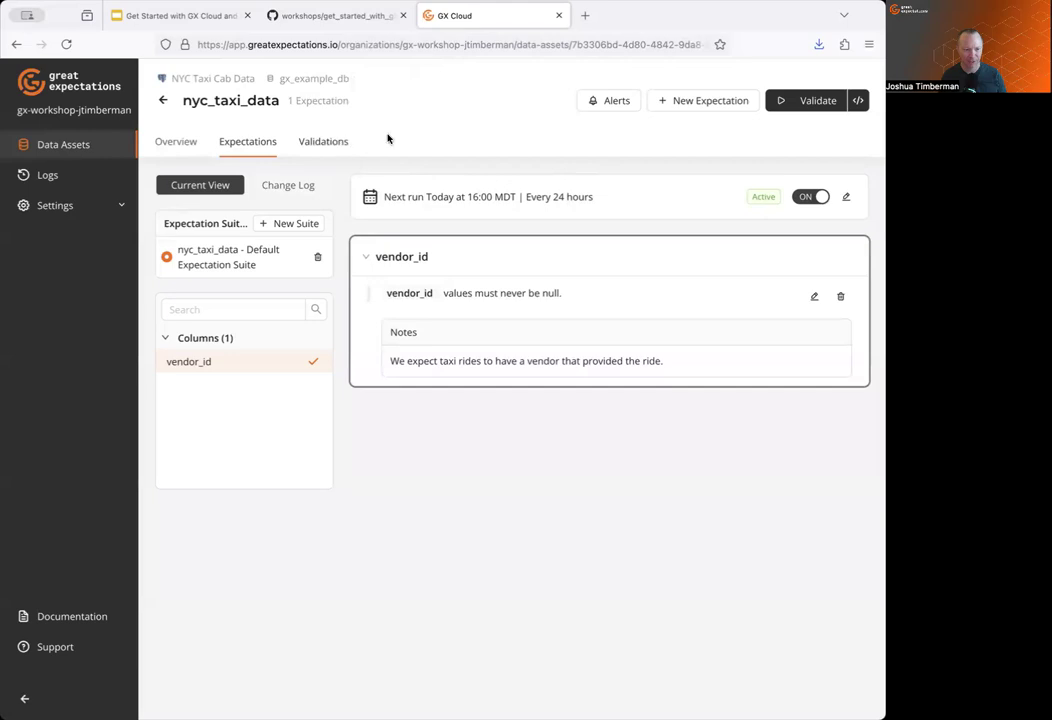
Validate nyc_taxi_data and open the latest run showing vendor_id not-null at 100%.
left_click(321, 144)
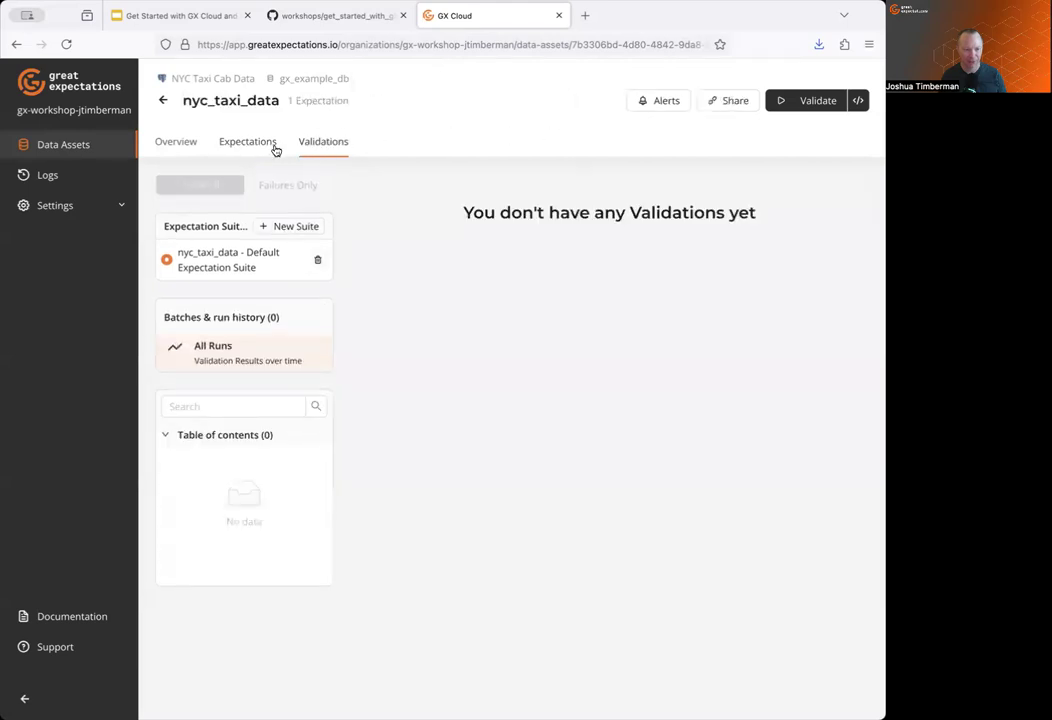
left_click(805, 113)
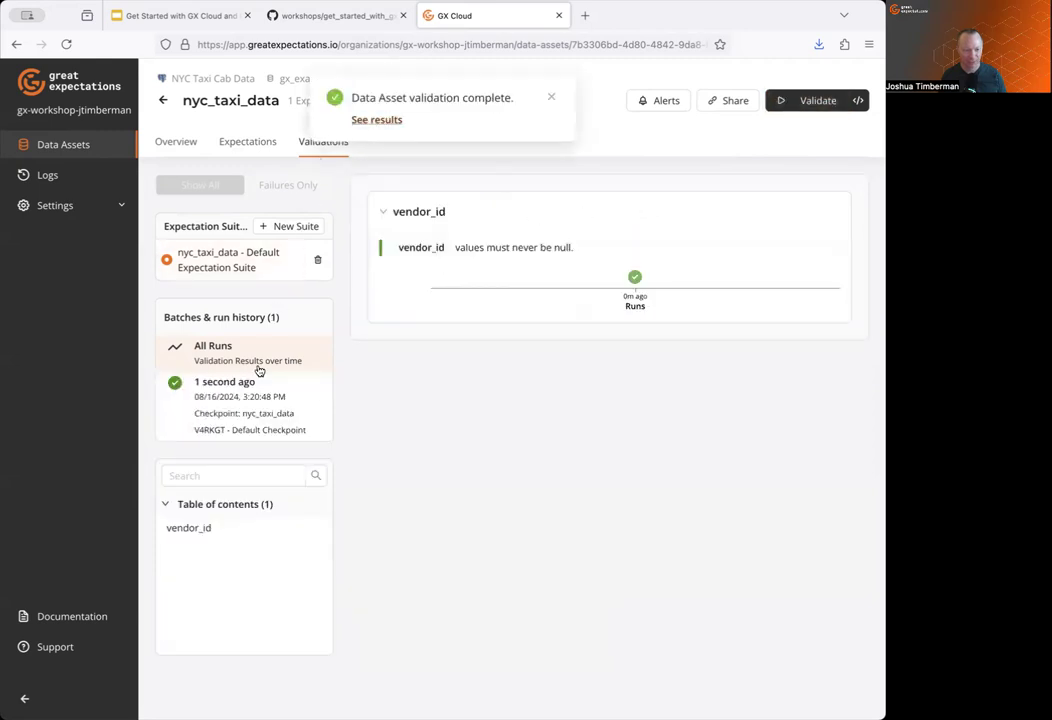
left_click(246, 414)
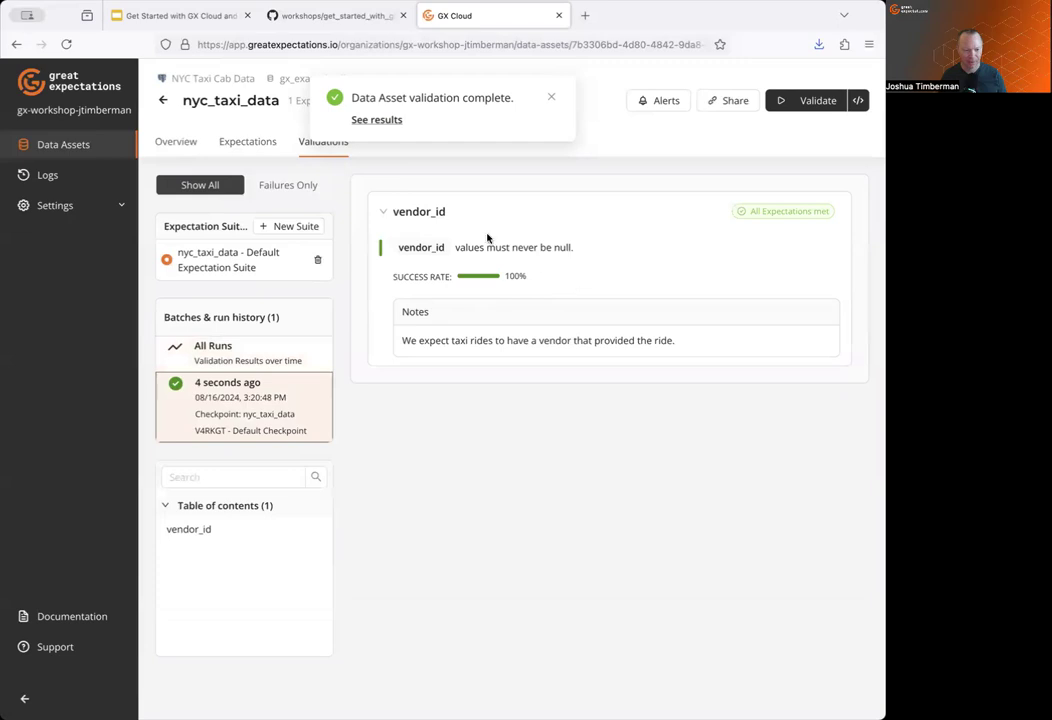
mouse_move(393, 272)
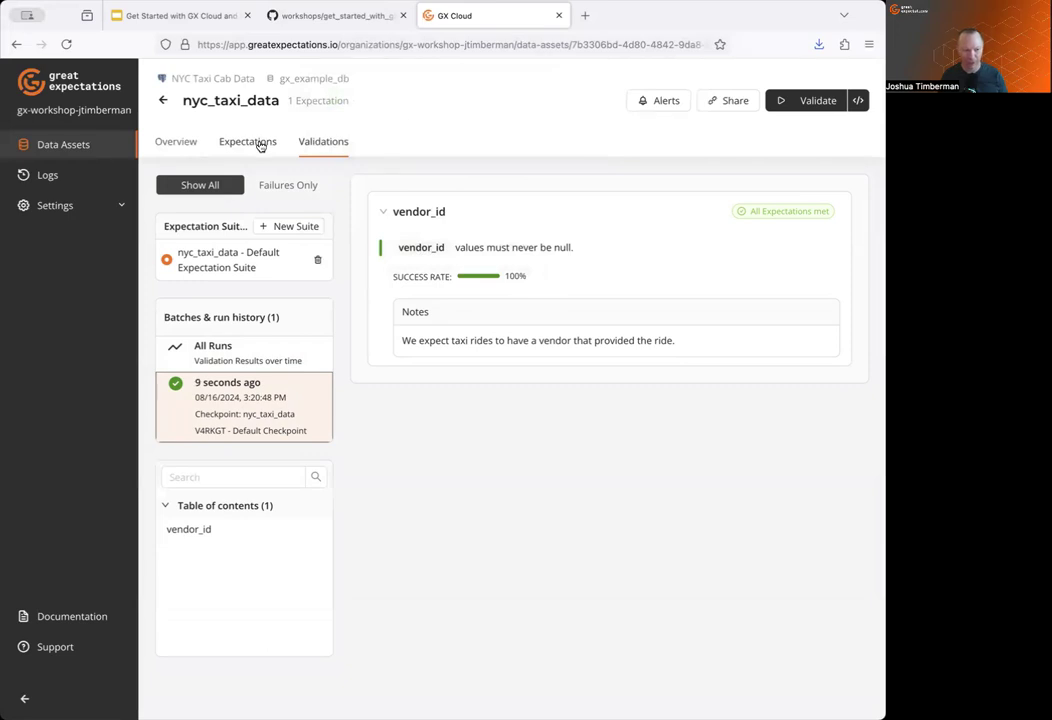
Start a new column-maximum expectation, found by searching 'max', on the passenger_count column.
left_click(260, 146)
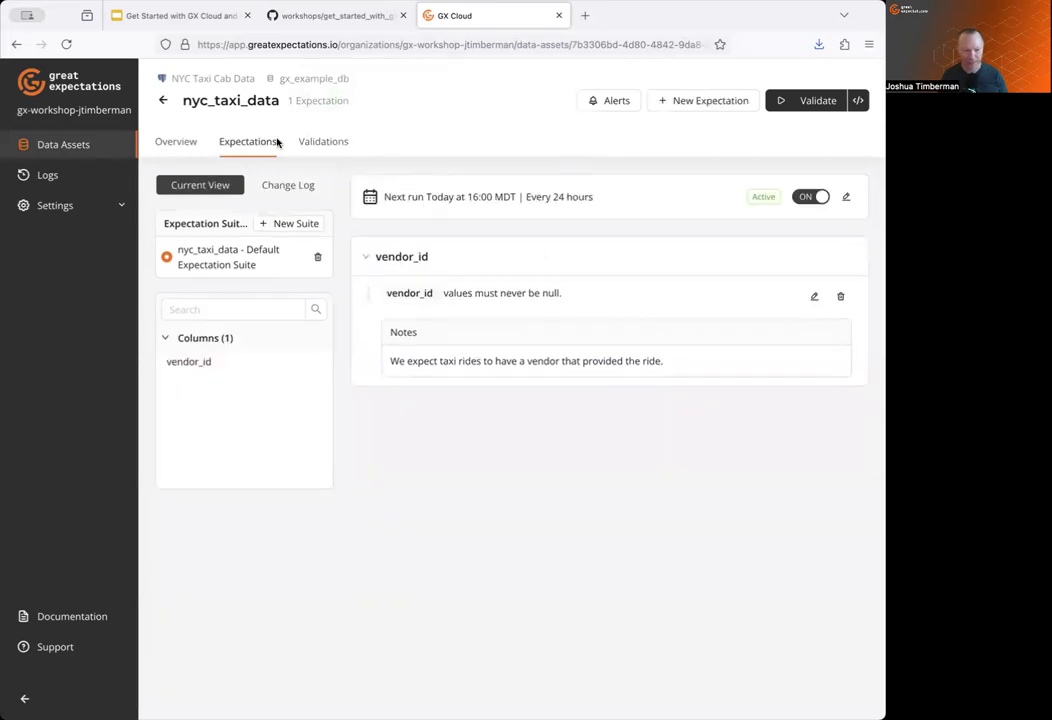
left_click(689, 104)
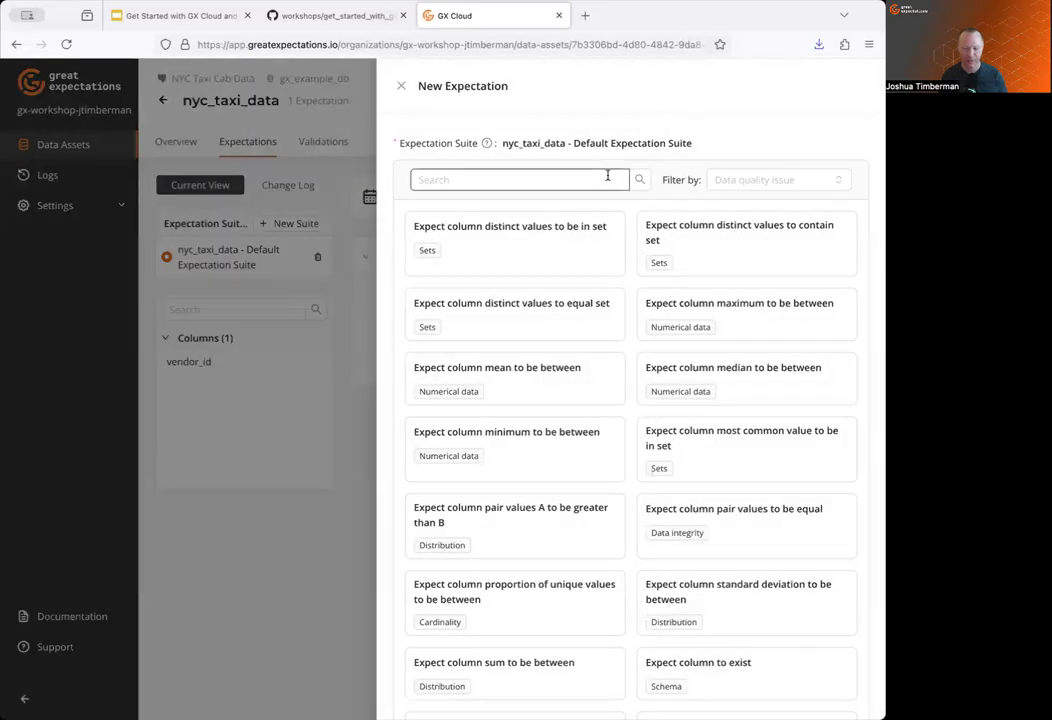
left_click(607, 176)
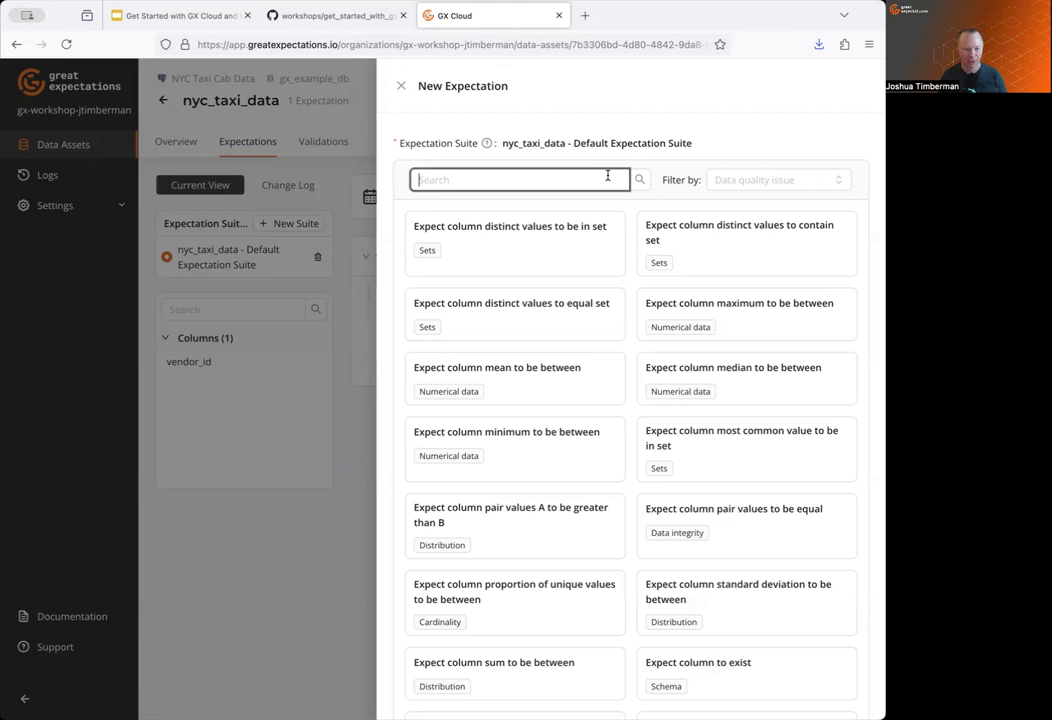
type("max")
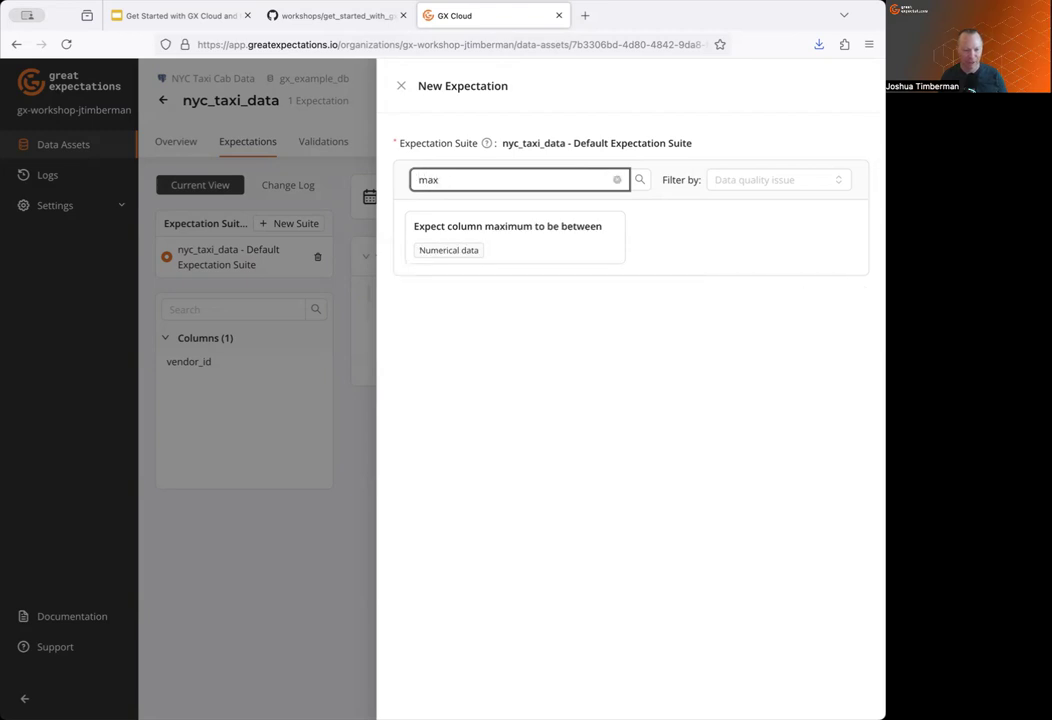
left_click(564, 239)
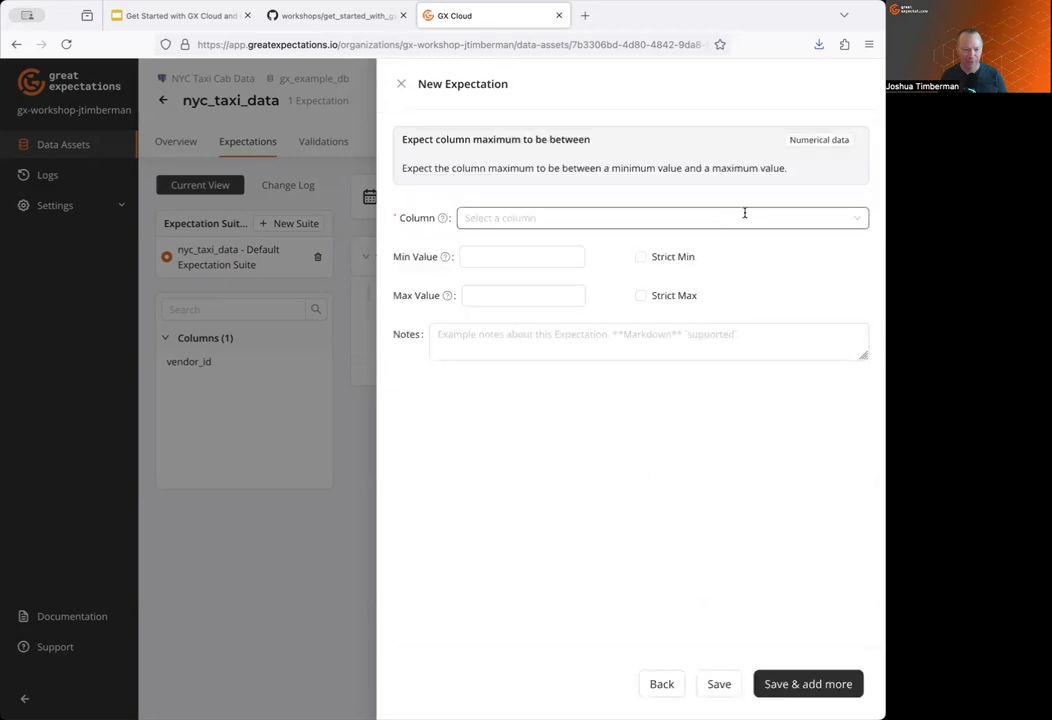
left_click(731, 211)
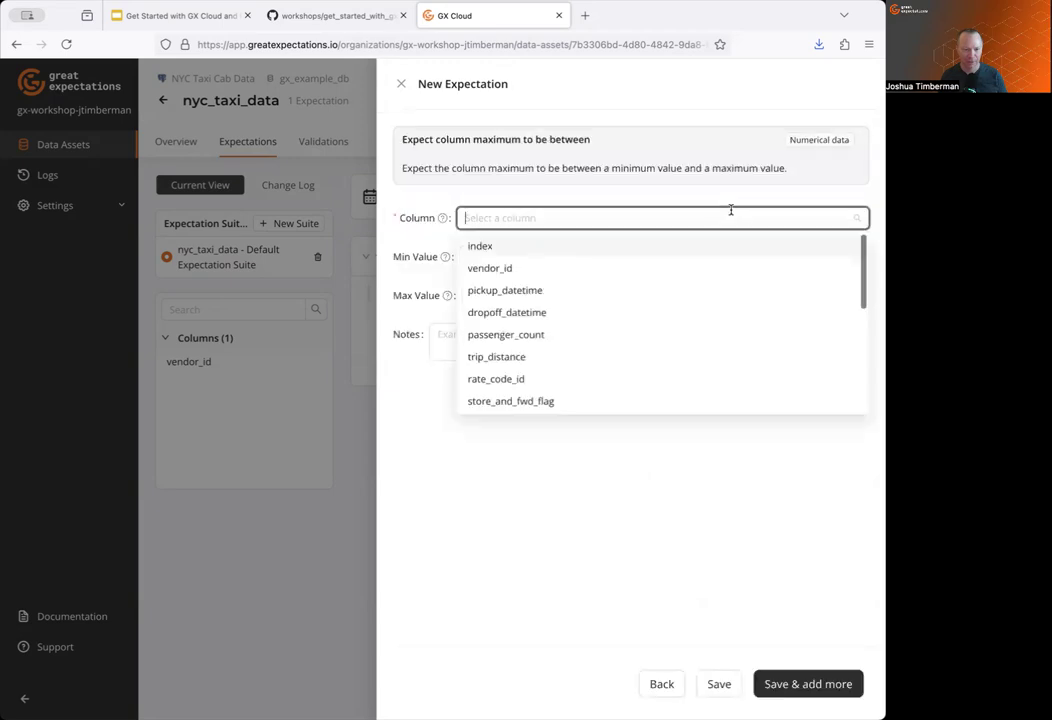
left_click(494, 332)
Set Max Value to 4 and add the note 'Taxi cabs have four seats.'.
left_click(513, 294)
type("4")
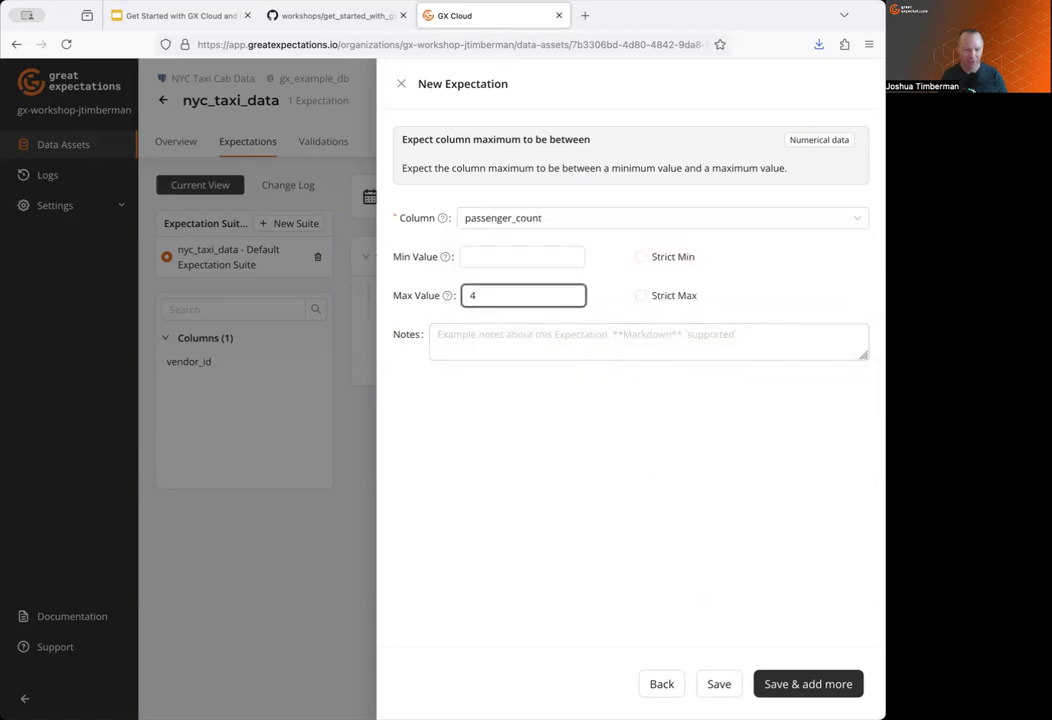
left_click(512, 338)
type("Taxi cabs have four seats.")
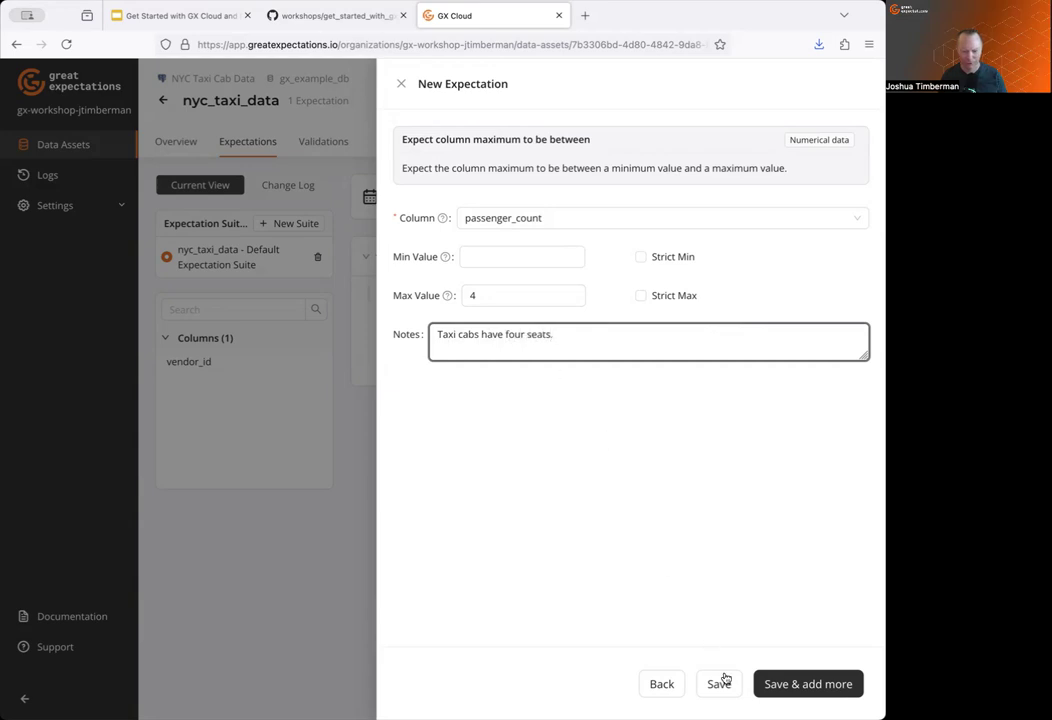
Save the max-4 expectation, validate, and view passenger_count failing with observed value 6.
left_click(722, 686)
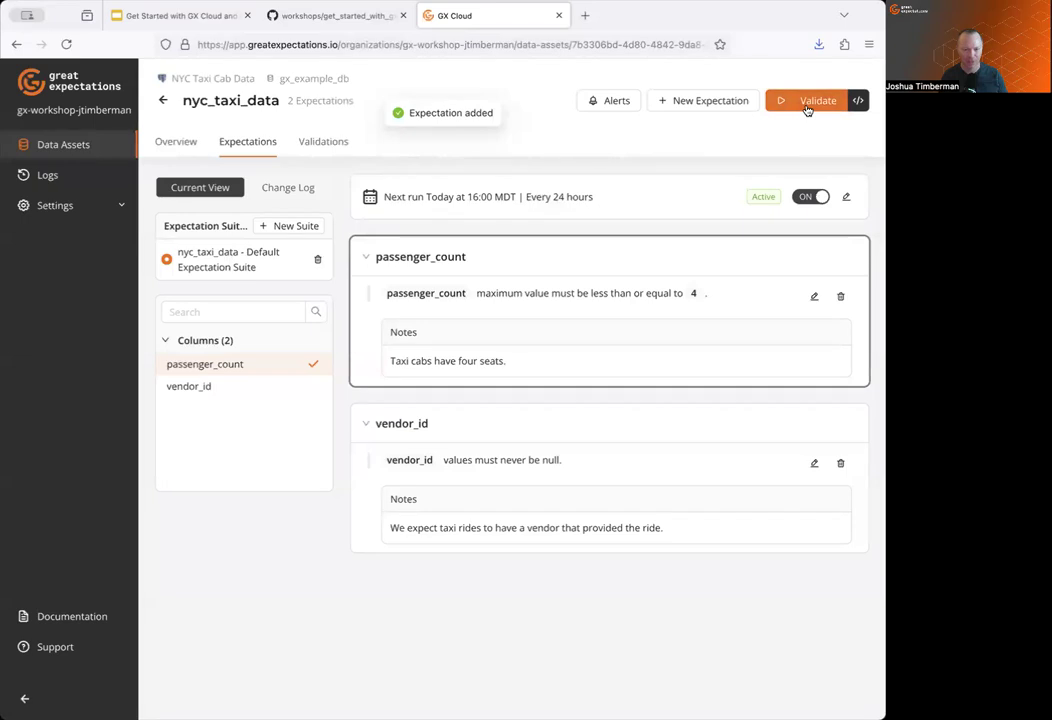
left_click(807, 106)
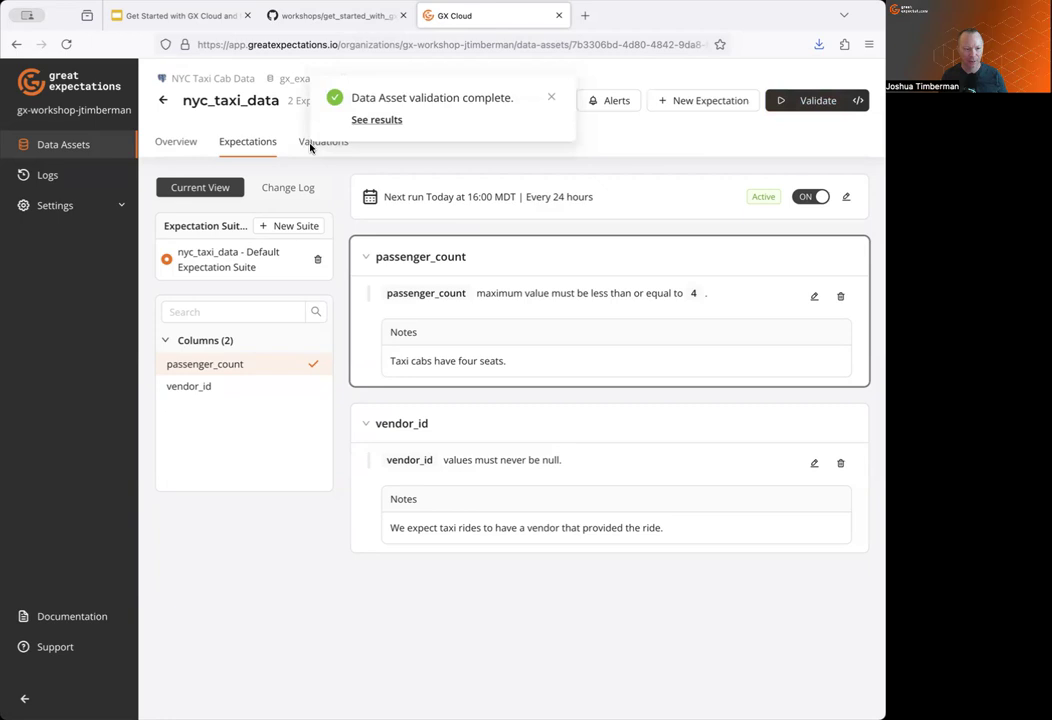
left_click(376, 120)
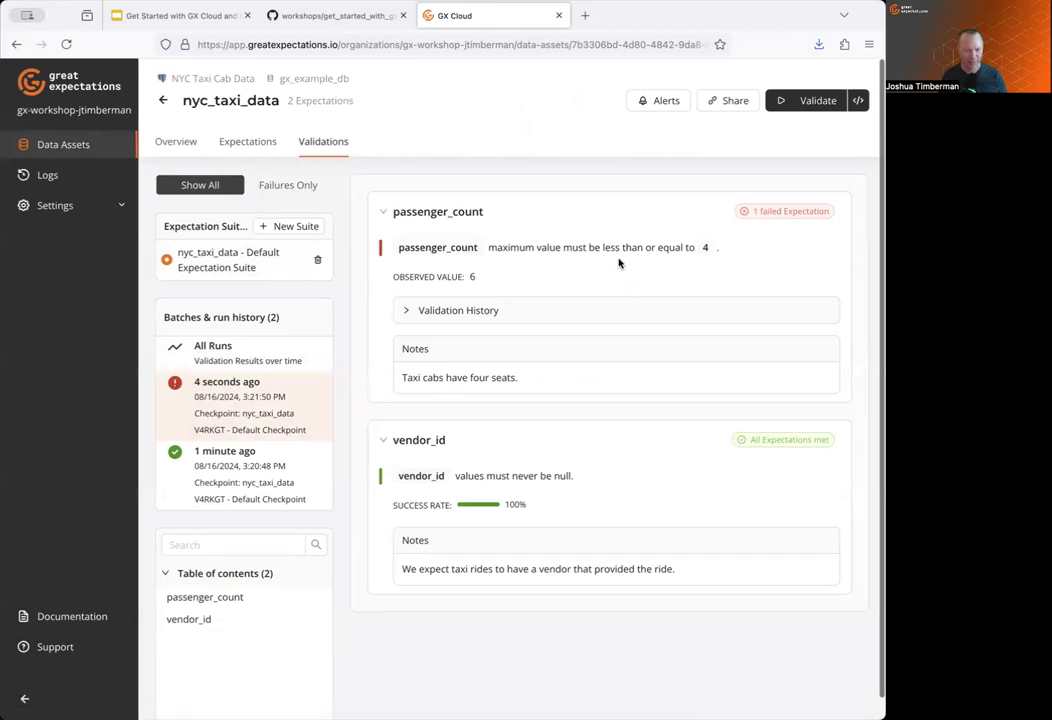
left_click(407, 312)
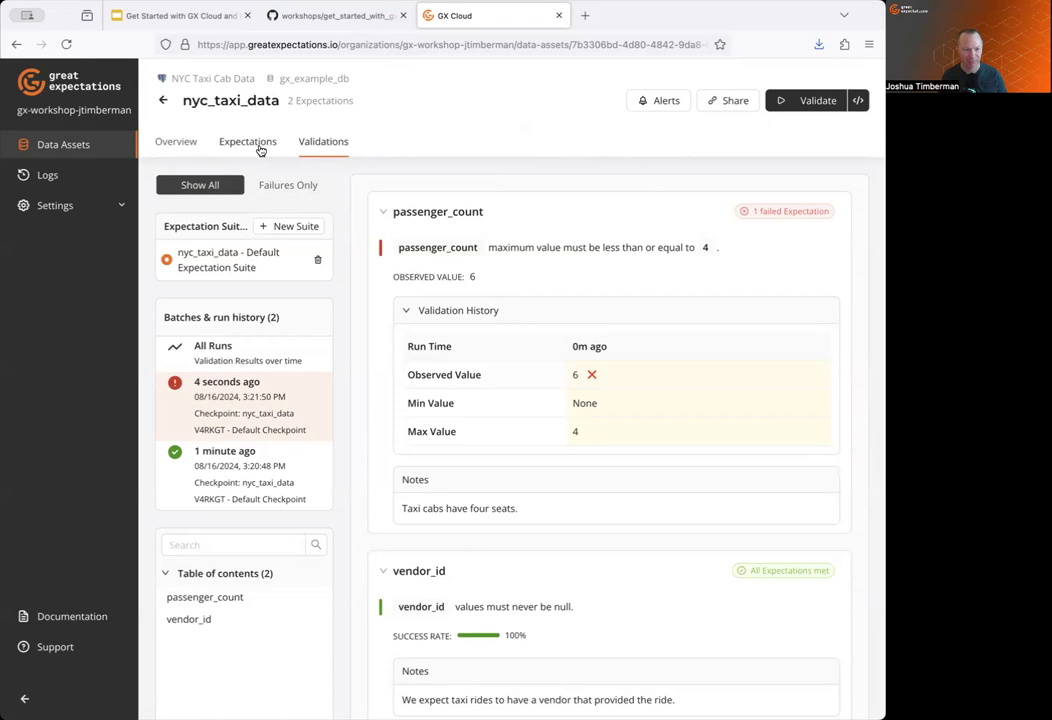
Change the passenger_count maximum from 4 to 6 and append 'But taxi vans have 6.' to its note.
left_click(262, 150)
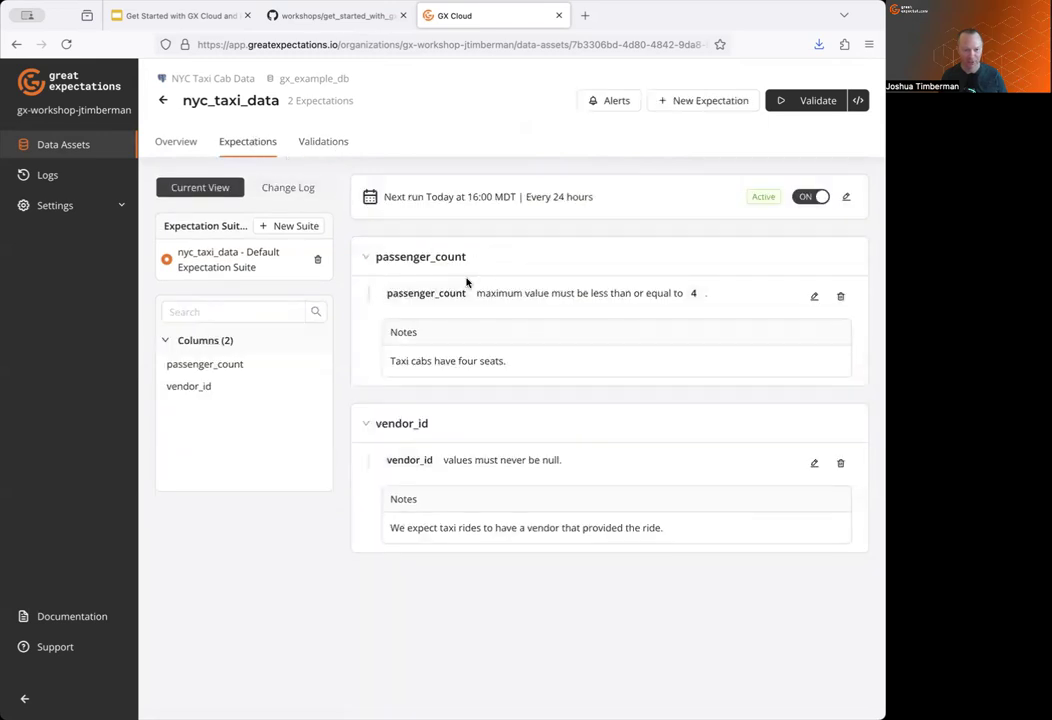
left_click(815, 297)
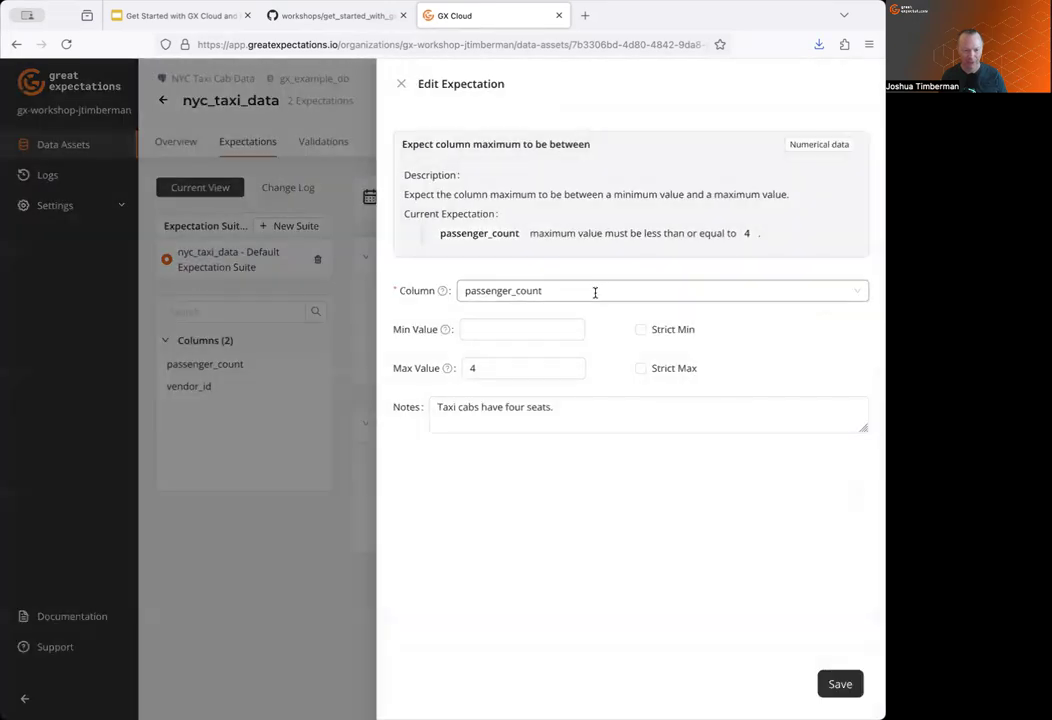
left_click(461, 368)
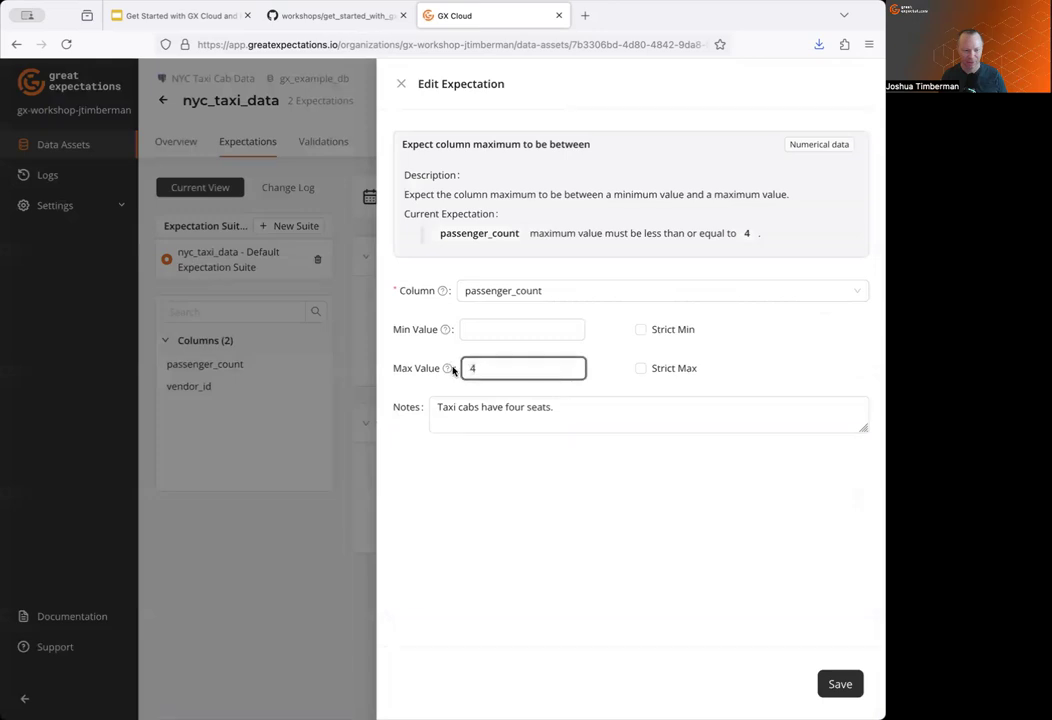
key("BackSpace")
type("6")
left_click(560, 407)
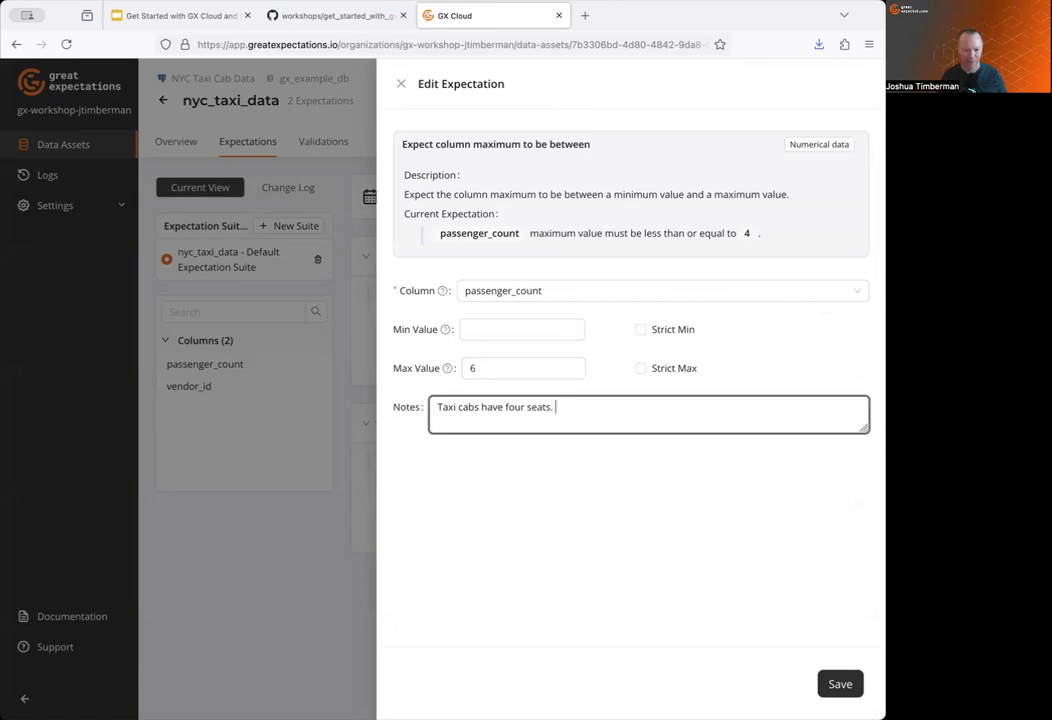
type("But taxi vans have 6.")
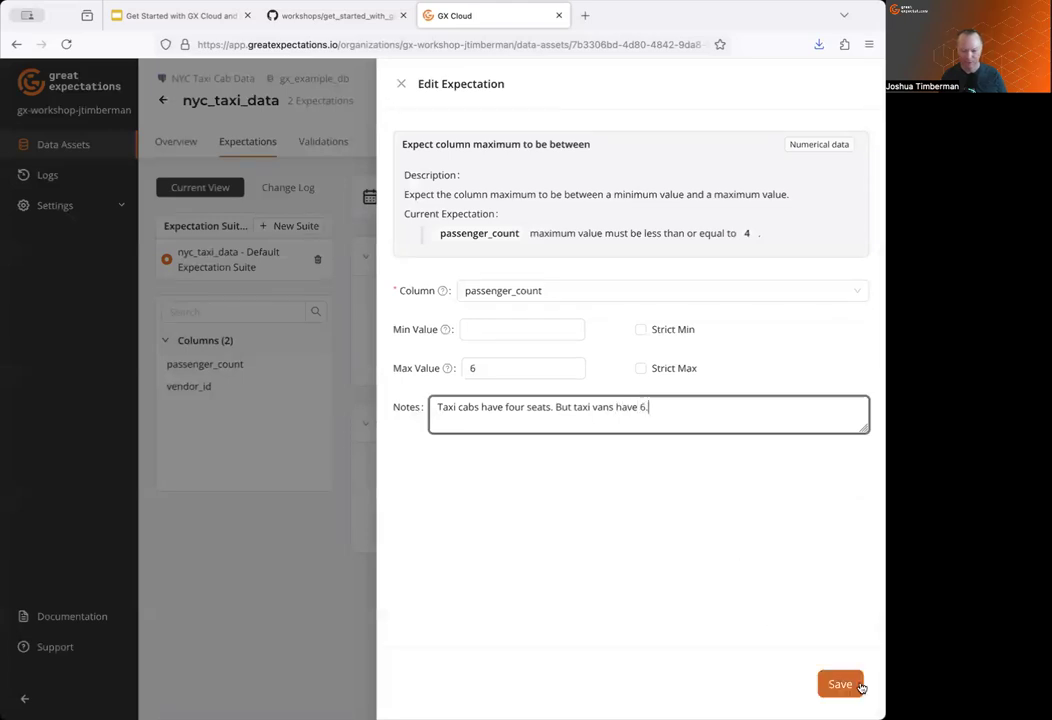
left_click(840, 685)
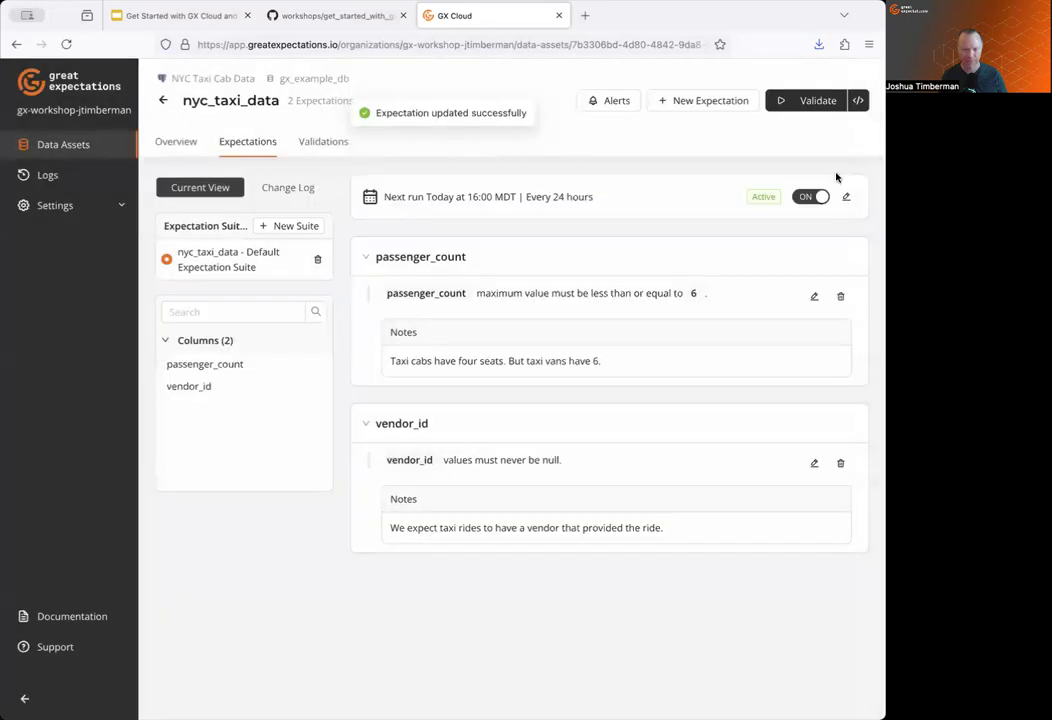
Revalidate and compare passenger_count's history across runs, now passing with observed value 6.
left_click(818, 102)
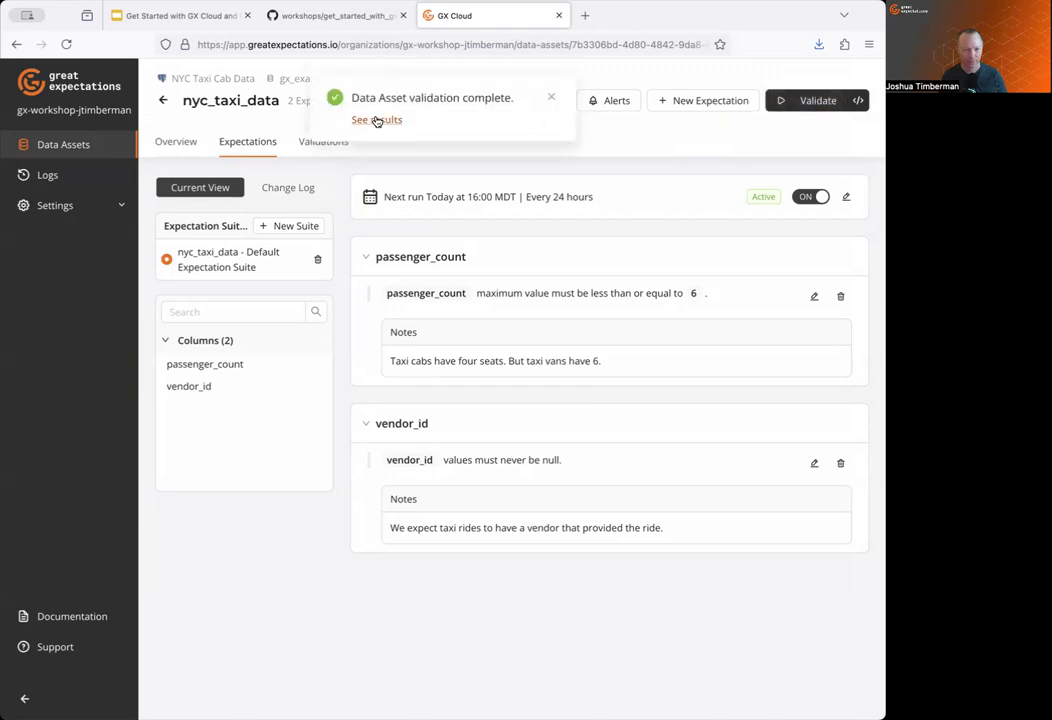
left_click(377, 120)
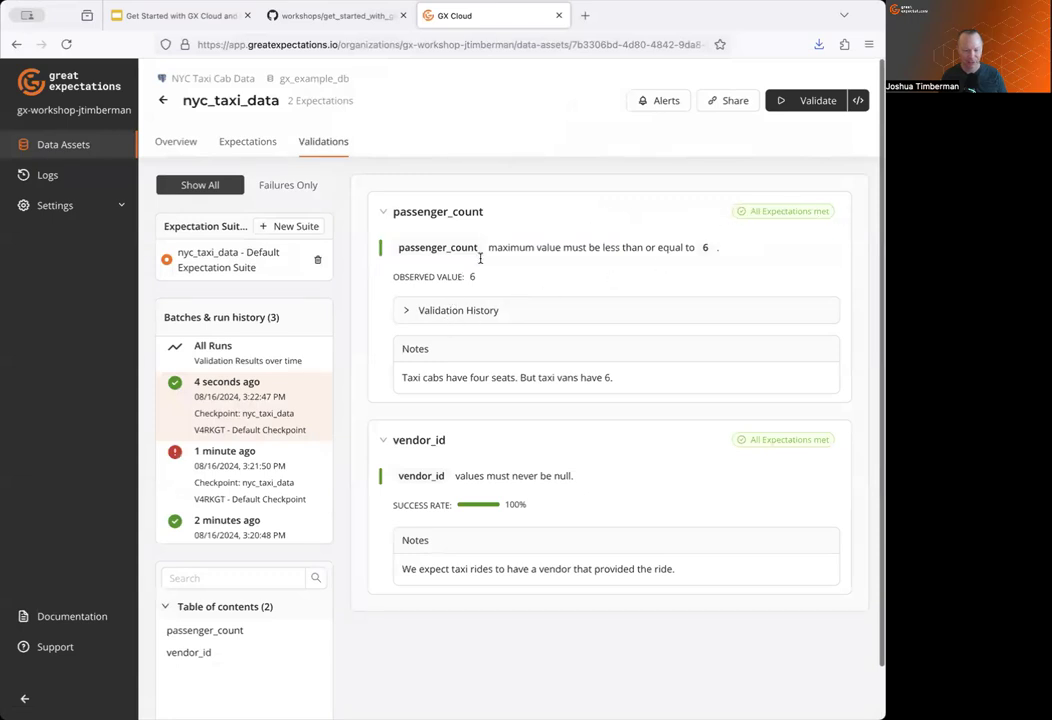
left_click(415, 310)
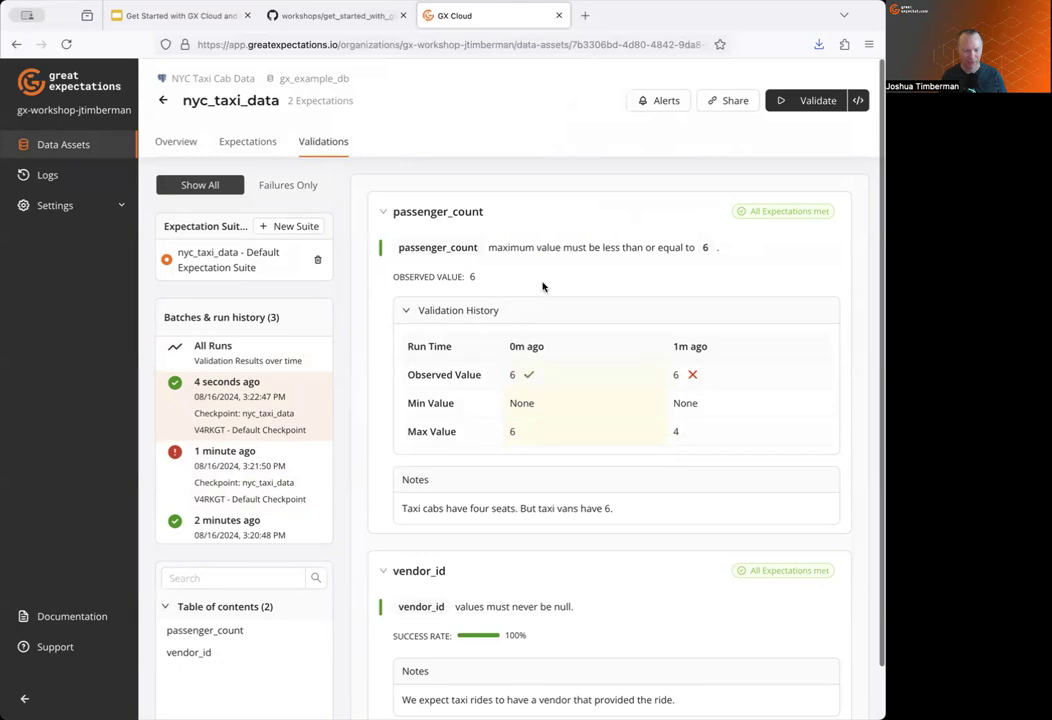
left_click(383, 211)
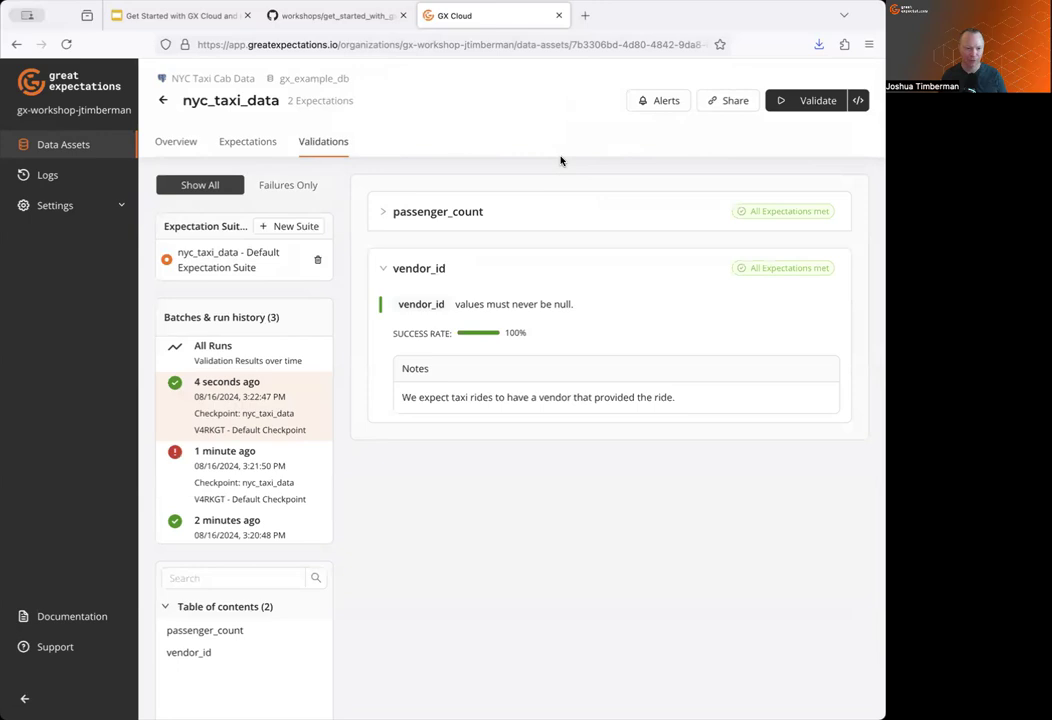
left_click(380, 211)
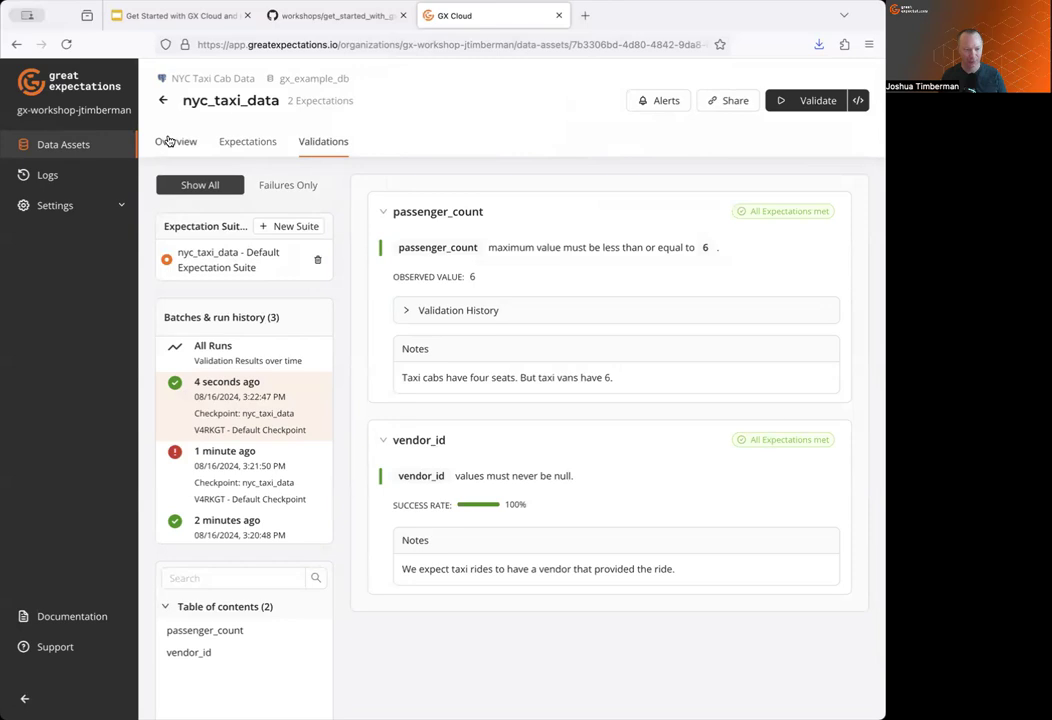
Profile nyc_taxi_data's 20,000 rows and check that passenger_count ranges from 1 to 6.
left_click(169, 141)
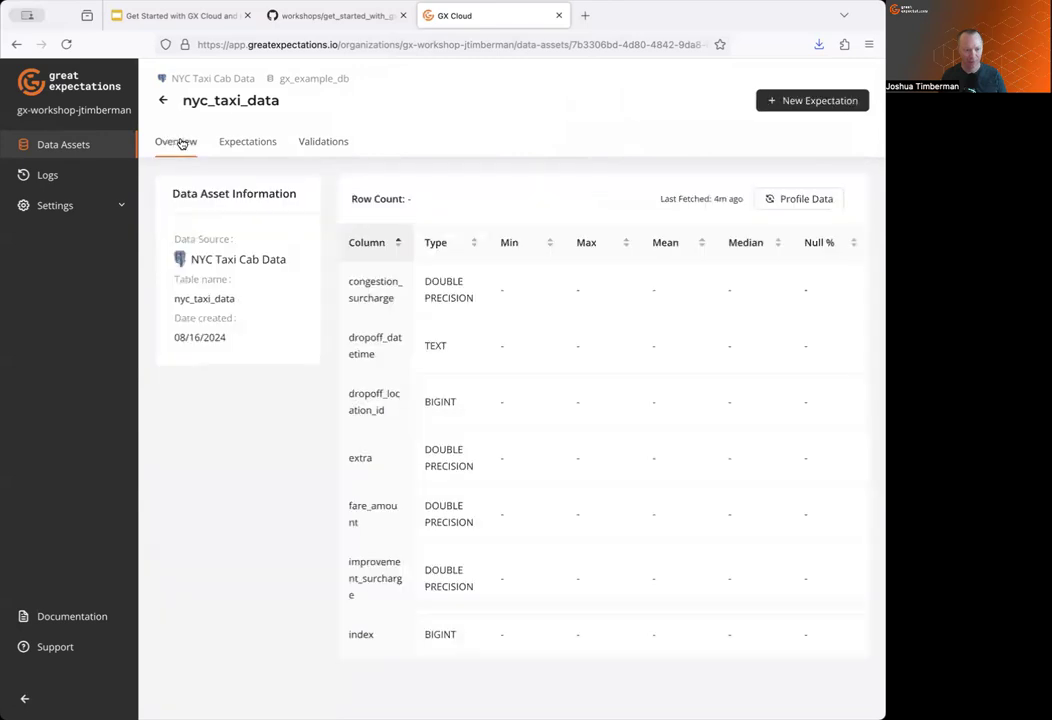
left_click(397, 238)
left_click(822, 202)
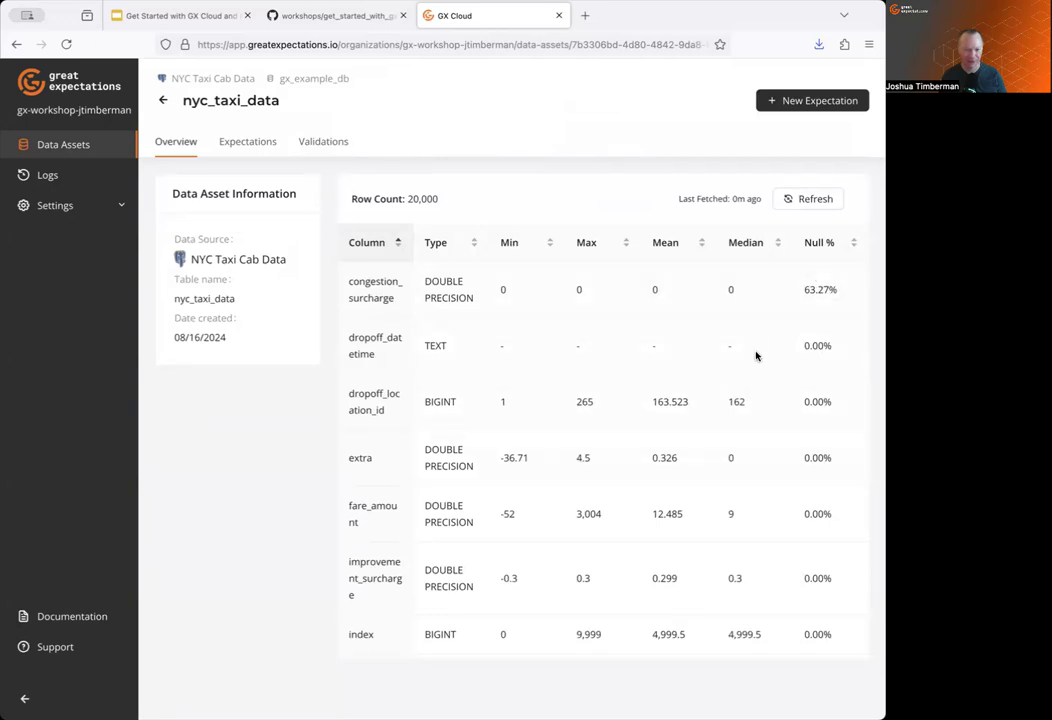
scroll(599, 376, "down", 5)
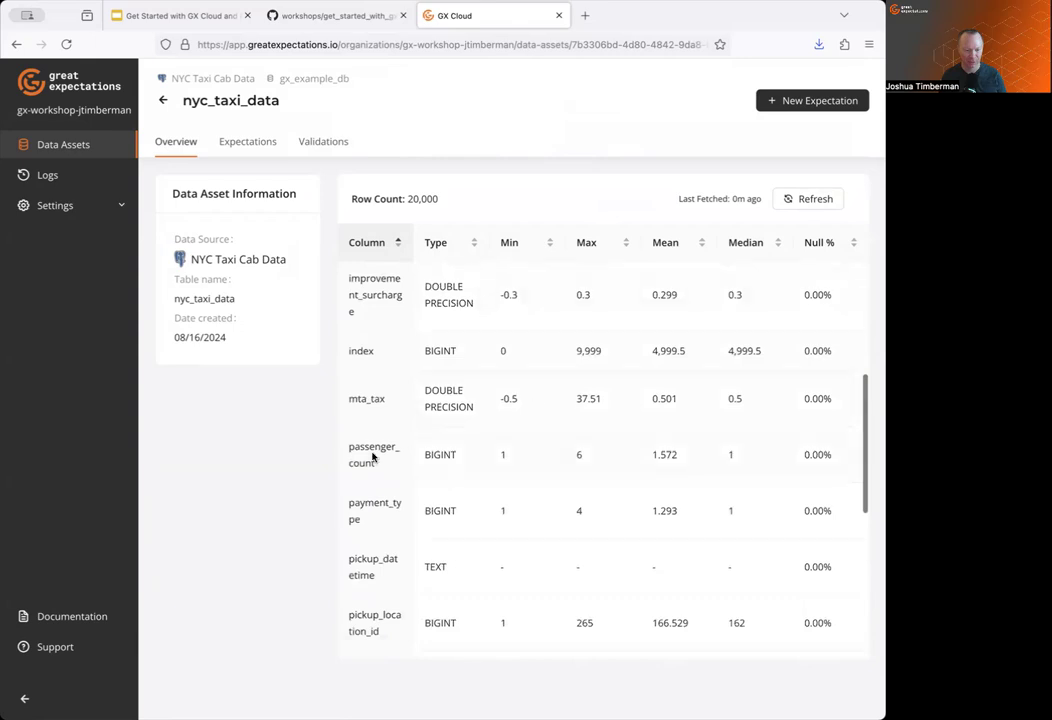
left_click_drag(343, 452, 612, 456)
left_click_drag(592, 285, 581, 494)
left_click(589, 460)
scroll(620, 450, "up", 2)
scroll(632, 426, "up", 2)
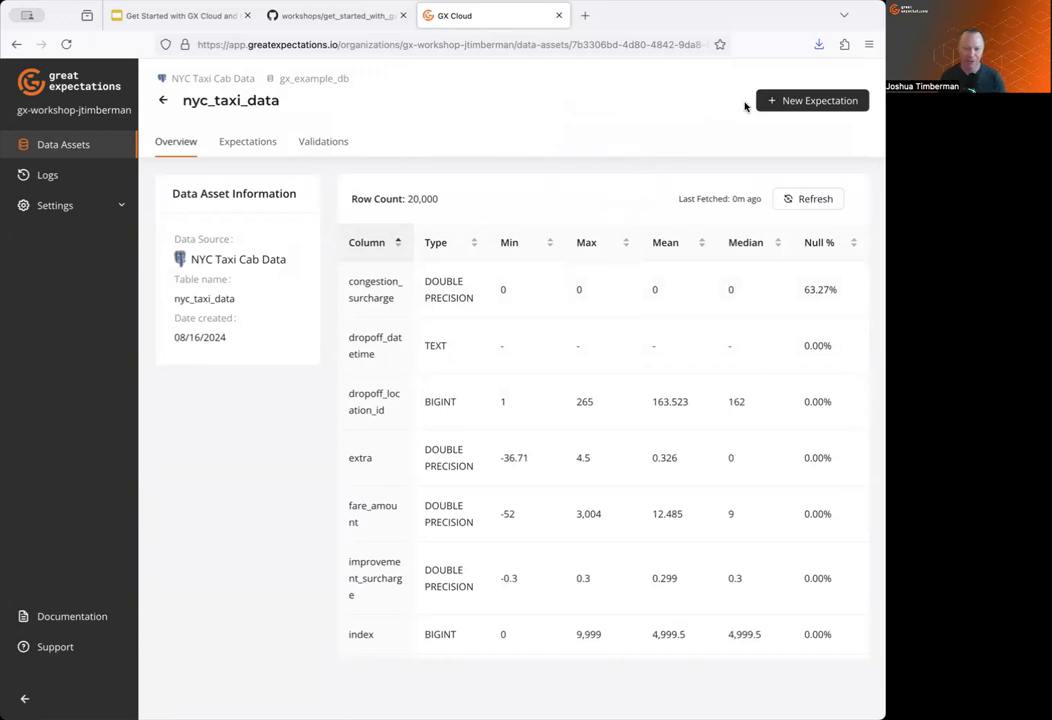
Start a second column-maximum expectation on passenger_count.
left_click(776, 103)
left_click(576, 174)
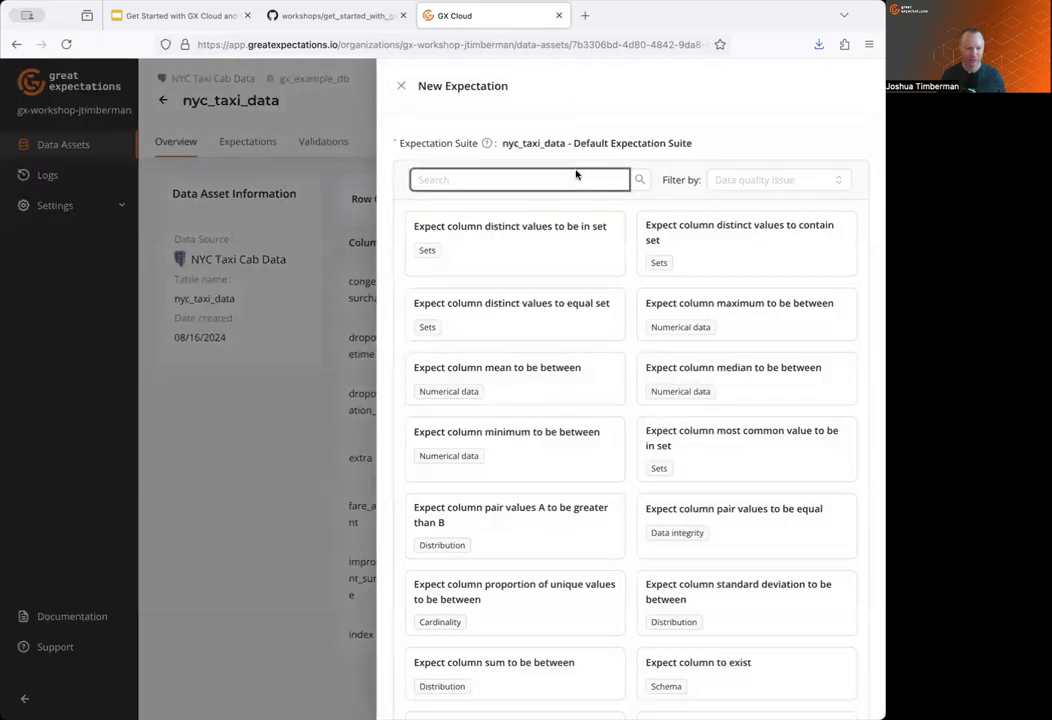
type("max")
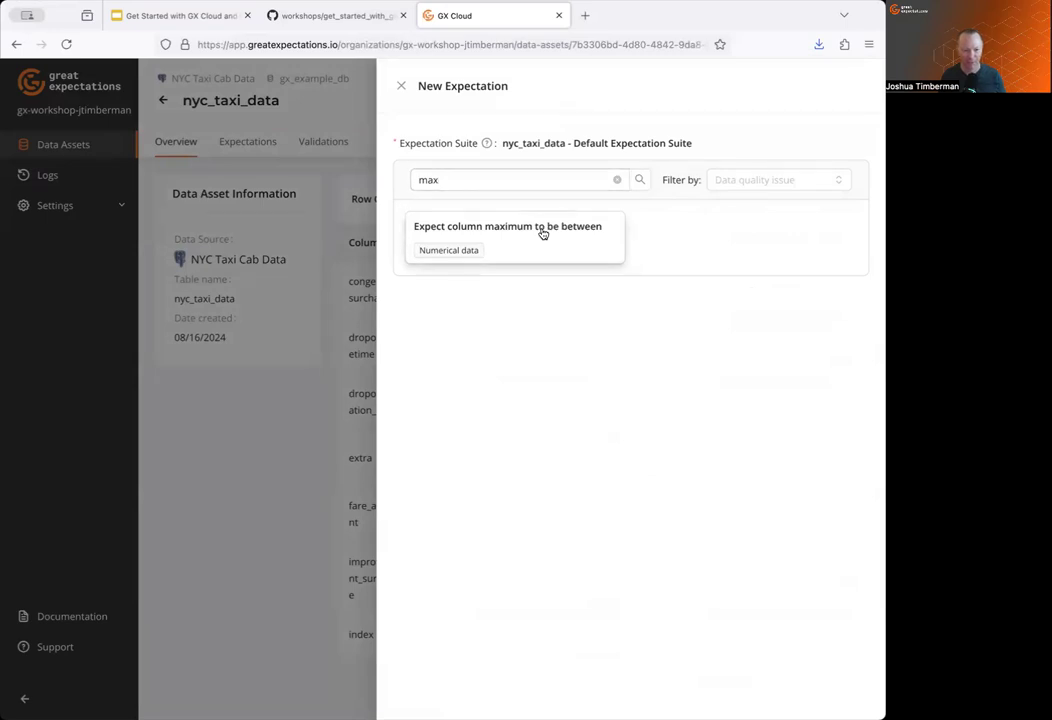
left_click(543, 232)
left_click(553, 219)
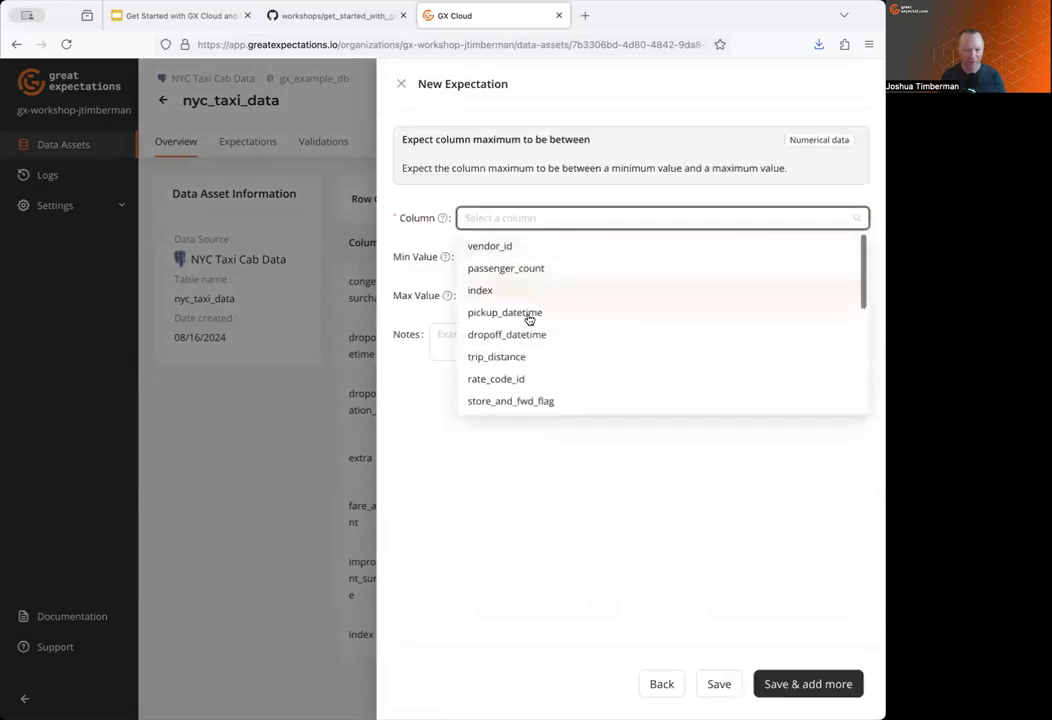
left_click(546, 270)
Save it with maximum 6 and a note that vans have six seats, derived from profiling.
left_click(490, 297)
left_click(606, 343)
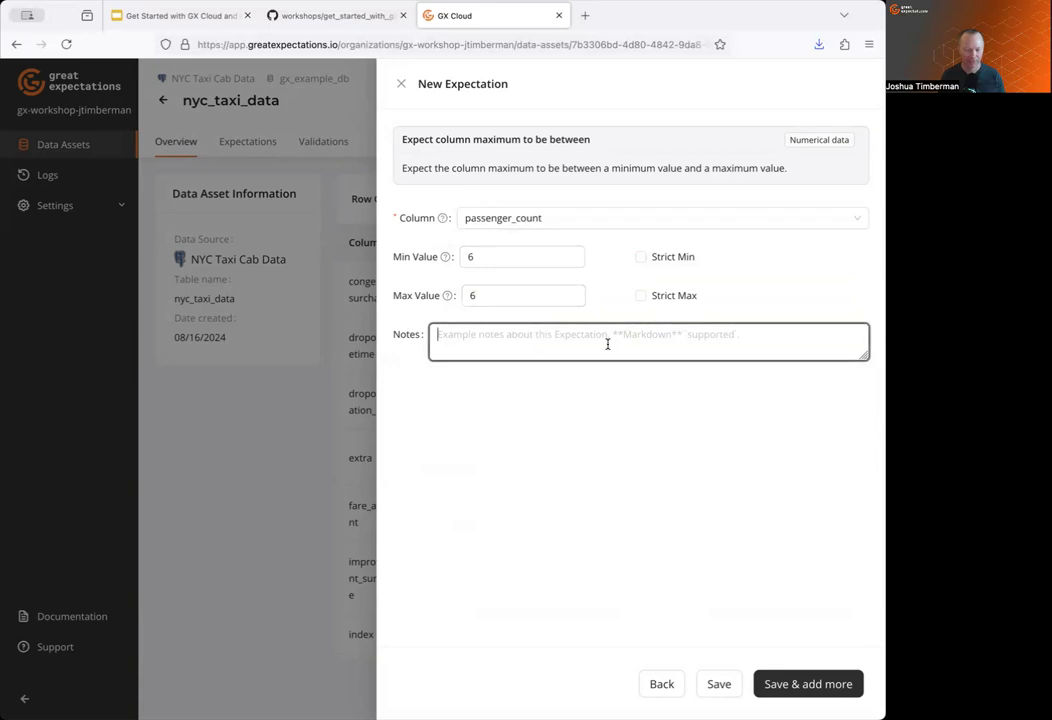
type("Taxi cabs have four seats, but vans have six, we got this fr")
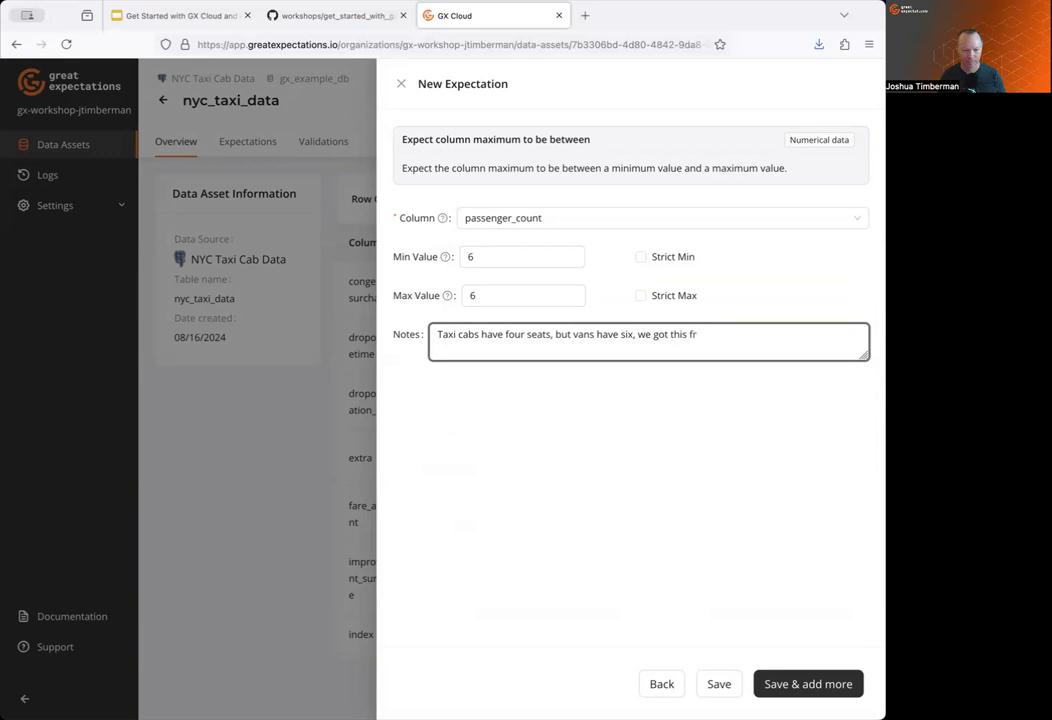
type("ofiling the data.")
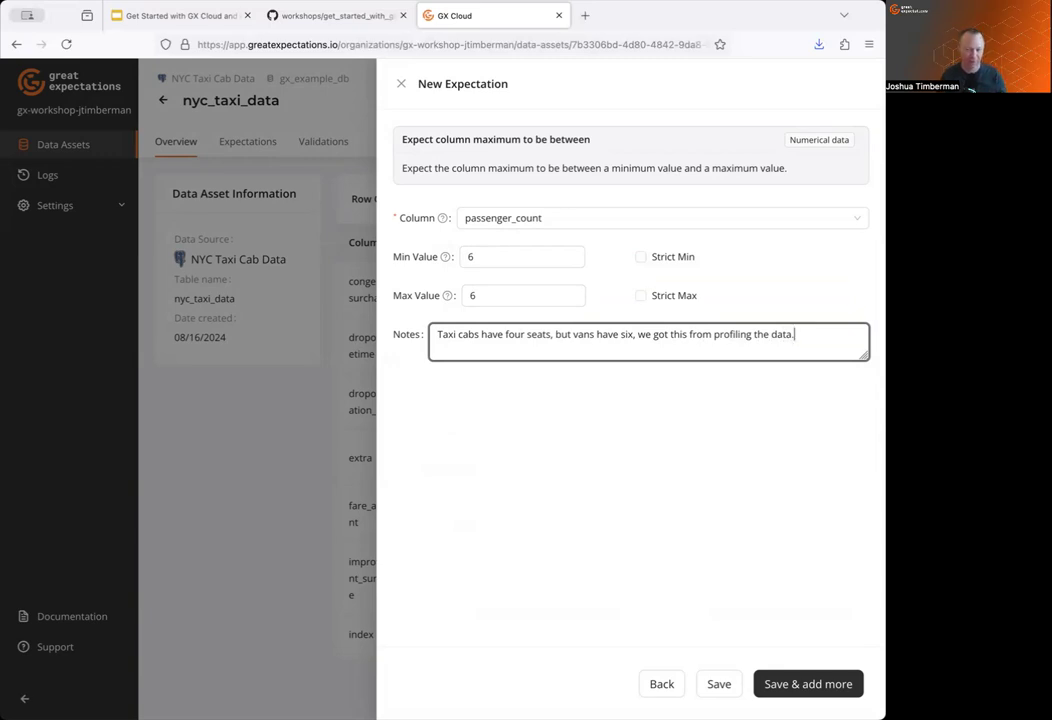
left_click(718, 685)
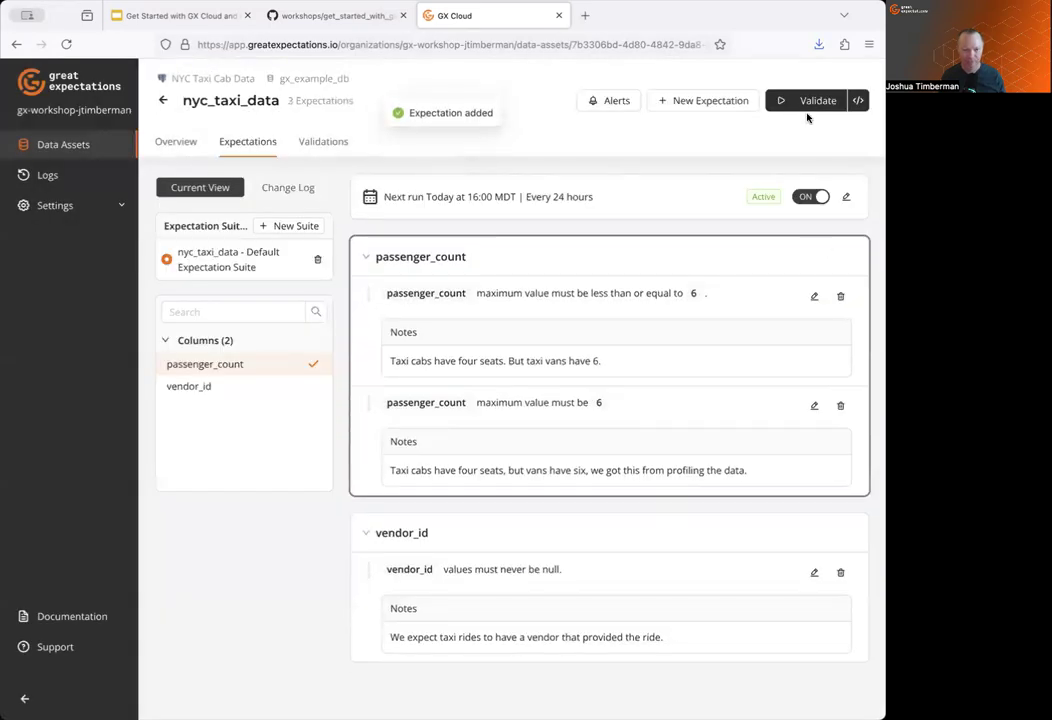
Validate nyc_taxi_data again and review results showing all three expectations passing with observed value 6.
left_click(809, 108)
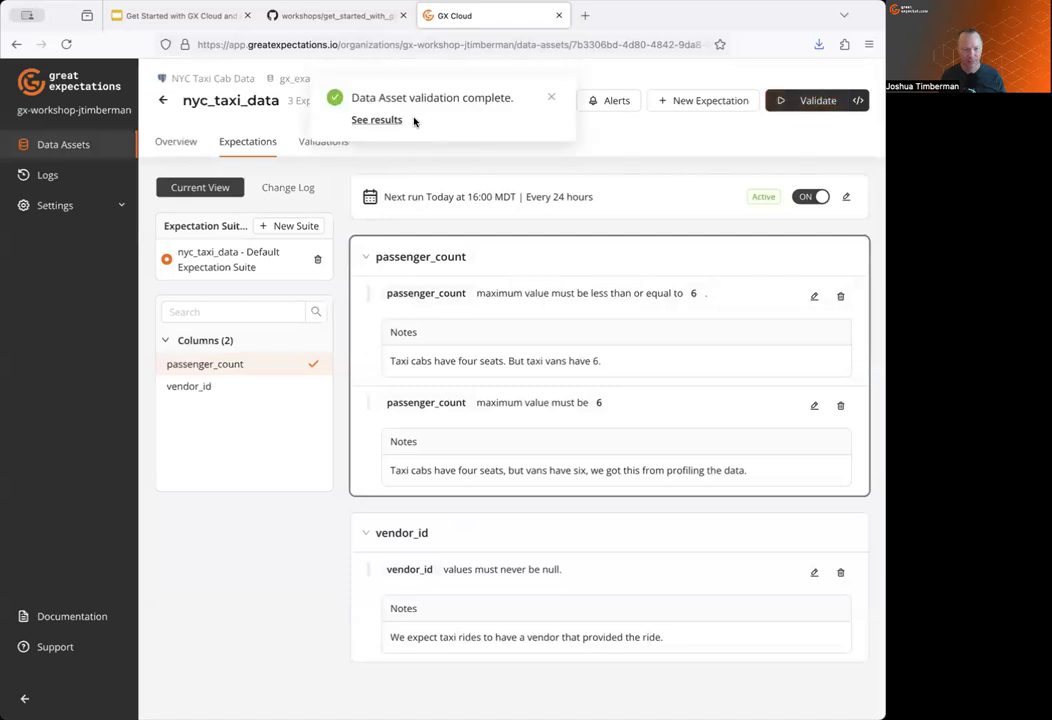
left_click(377, 120)
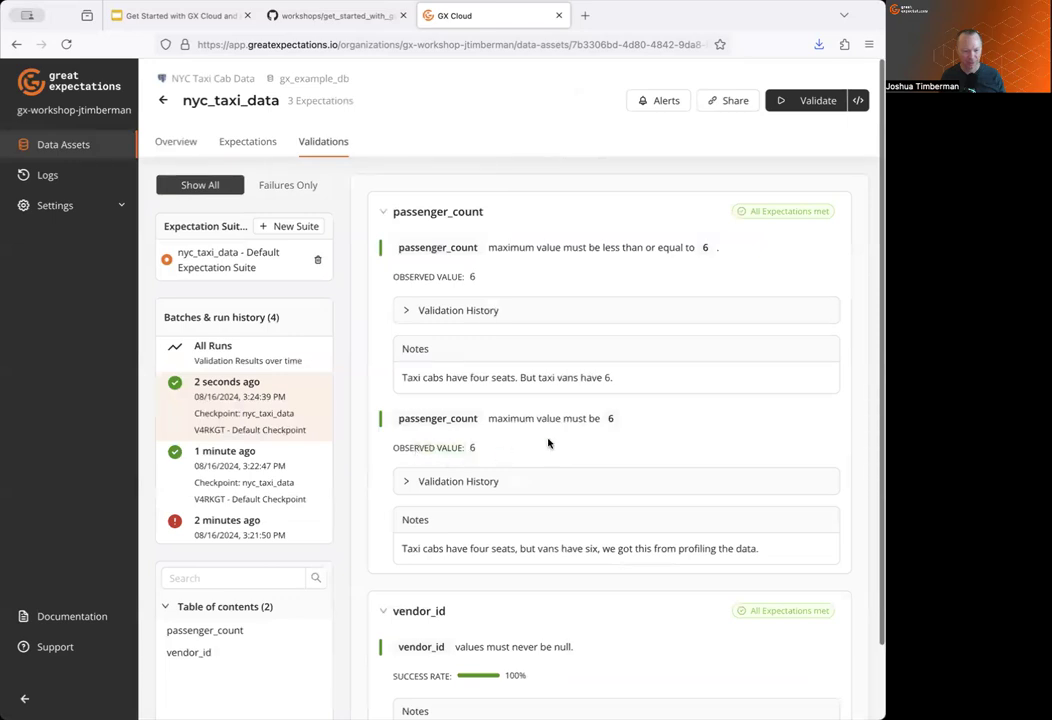
scroll(556, 439, "down", 2)
scroll(545, 439, "up", 1)
scroll(530, 429, "down", 1)
scroll(576, 386, "up", 2)
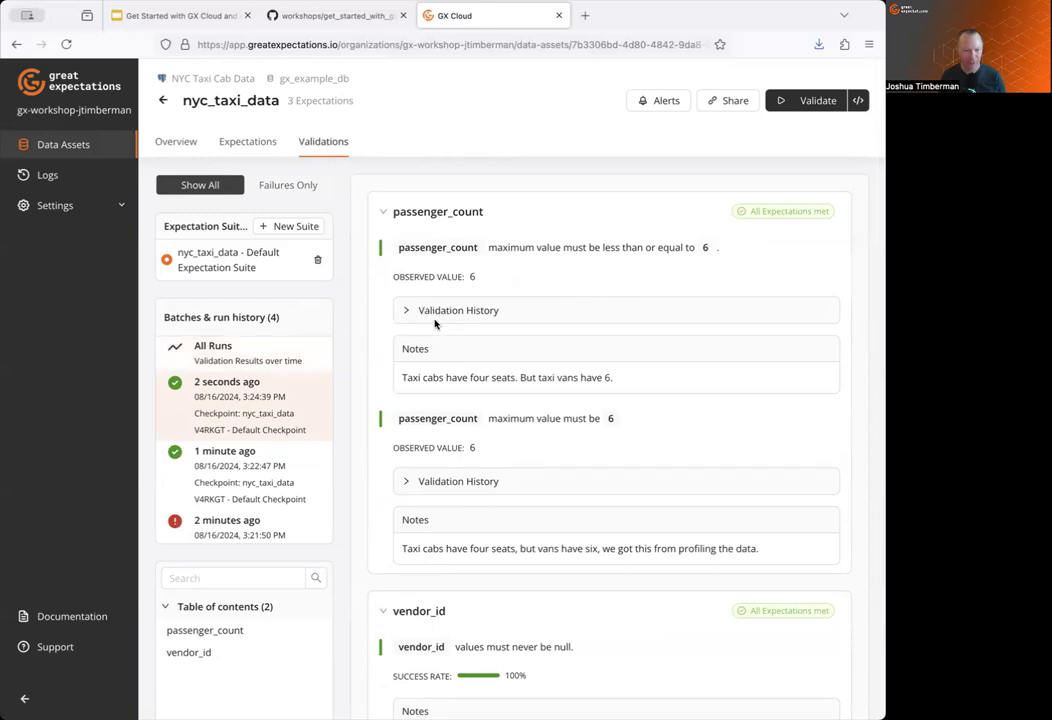
Review the observed-value charts for all runs, then return to the Expectations list.
left_click(205, 348)
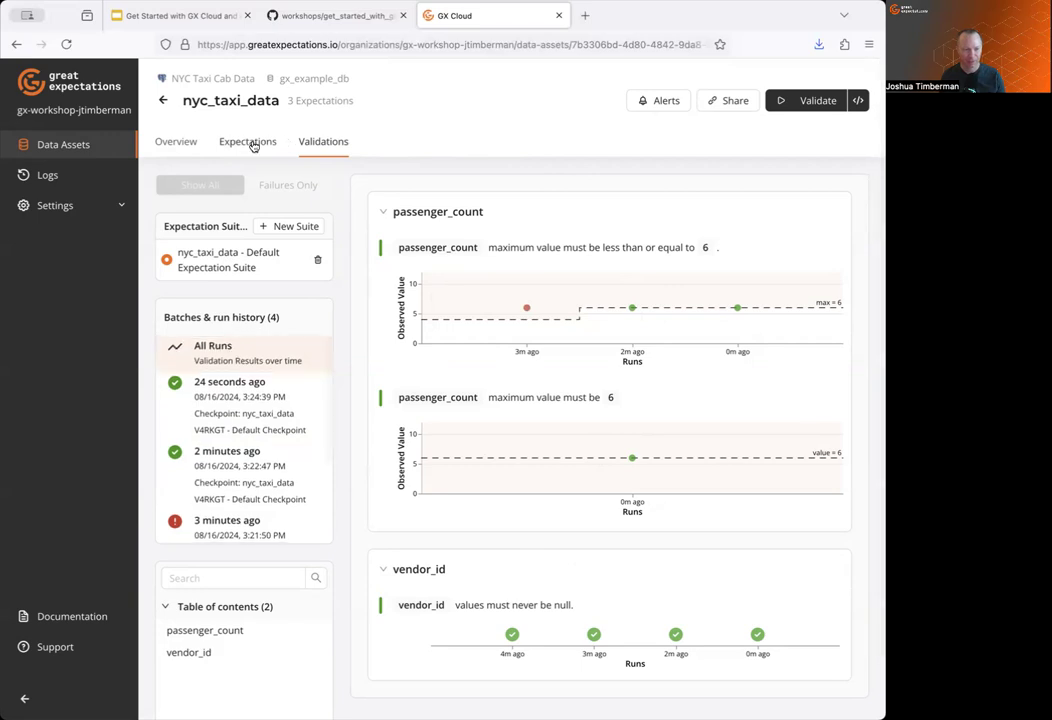
left_click(253, 143)
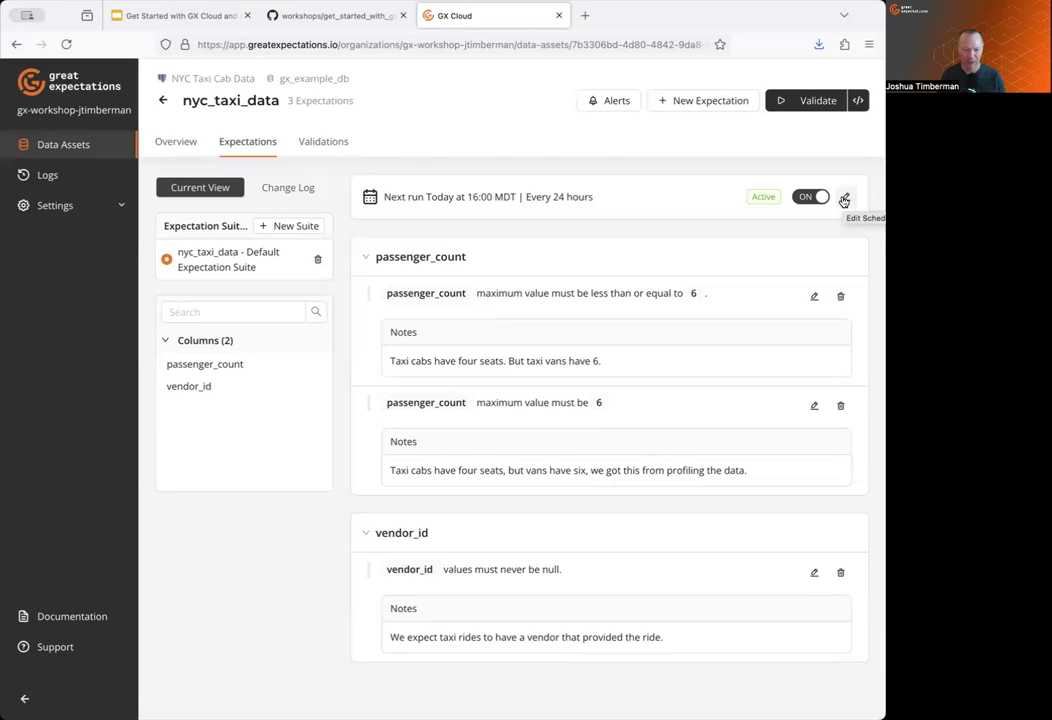
left_click(843, 199)
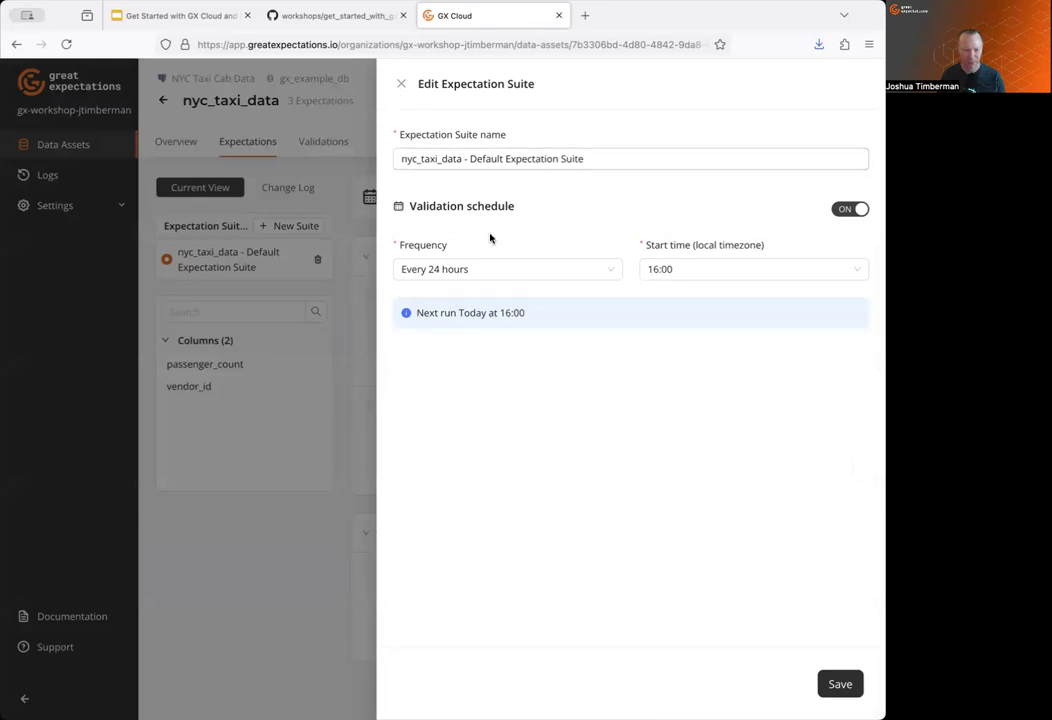
left_click(553, 271)
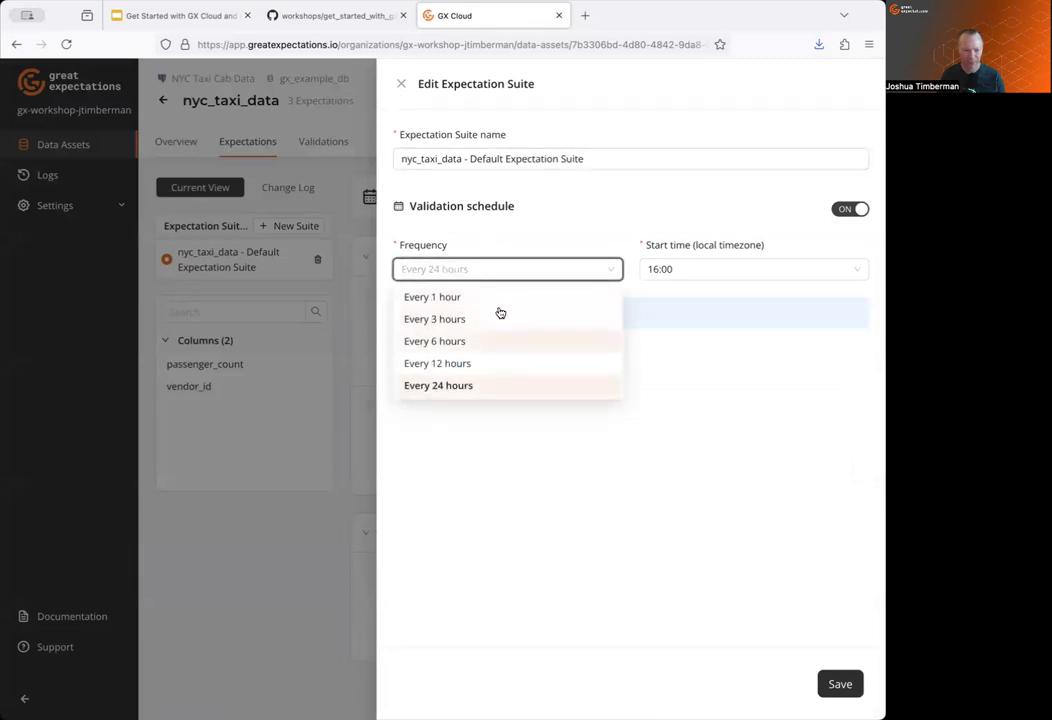
left_click(740, 265)
left_click(751, 268)
left_click(607, 338)
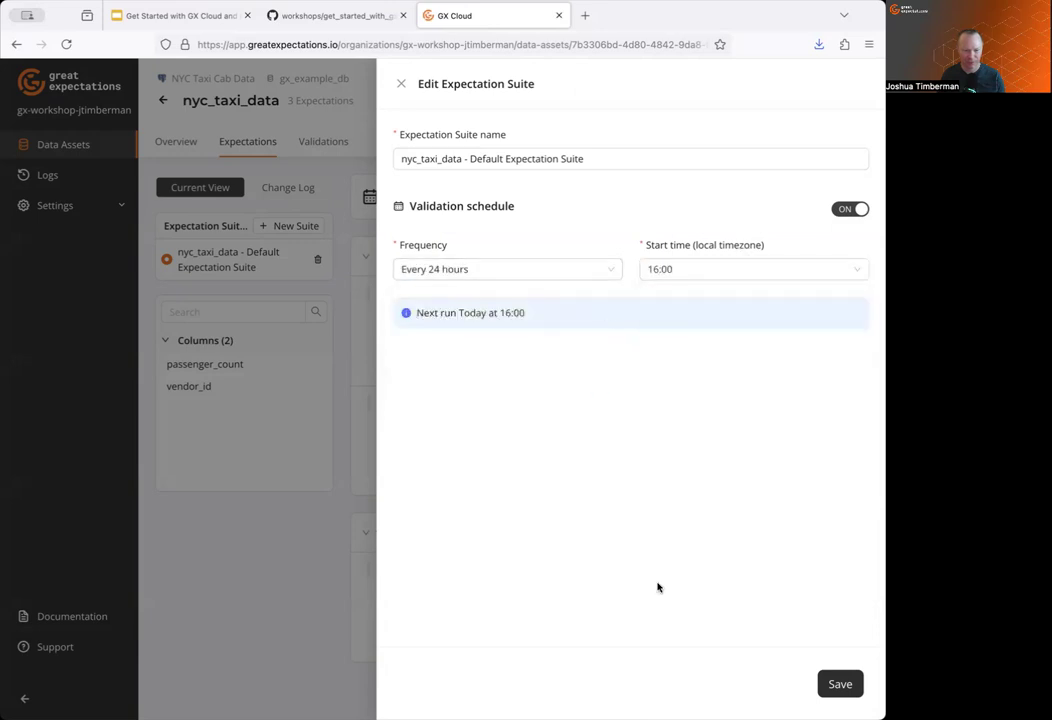
left_click(401, 85)
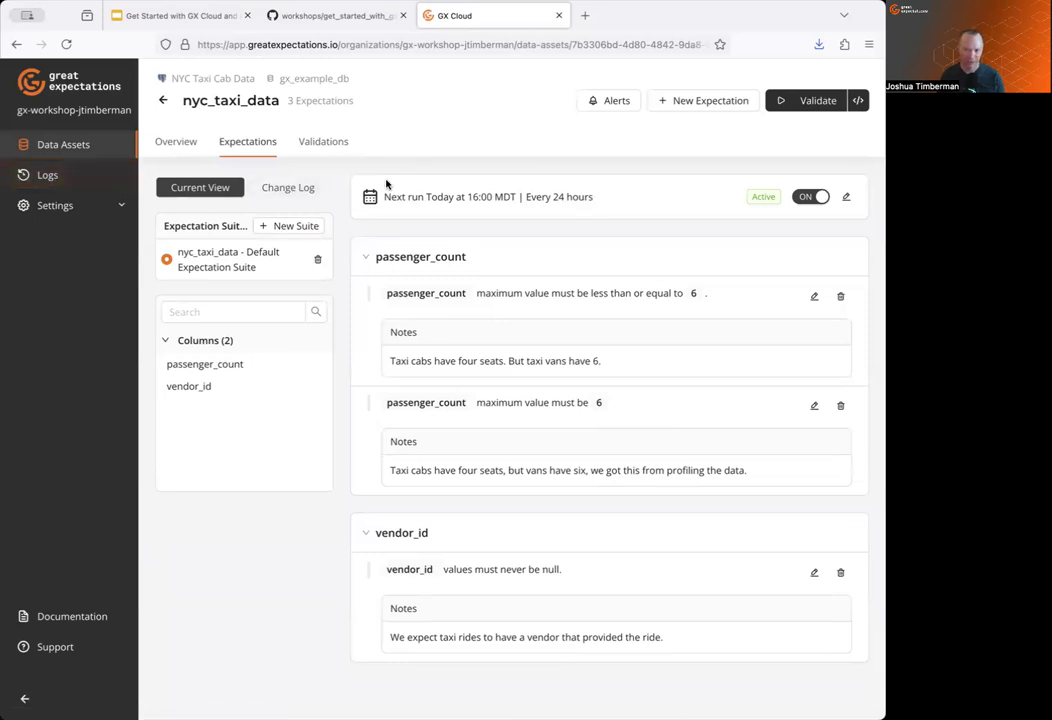
Recheck the All Runs charts, then switch to the Google Slides deck on the Hands-On slide.
left_click(318, 143)
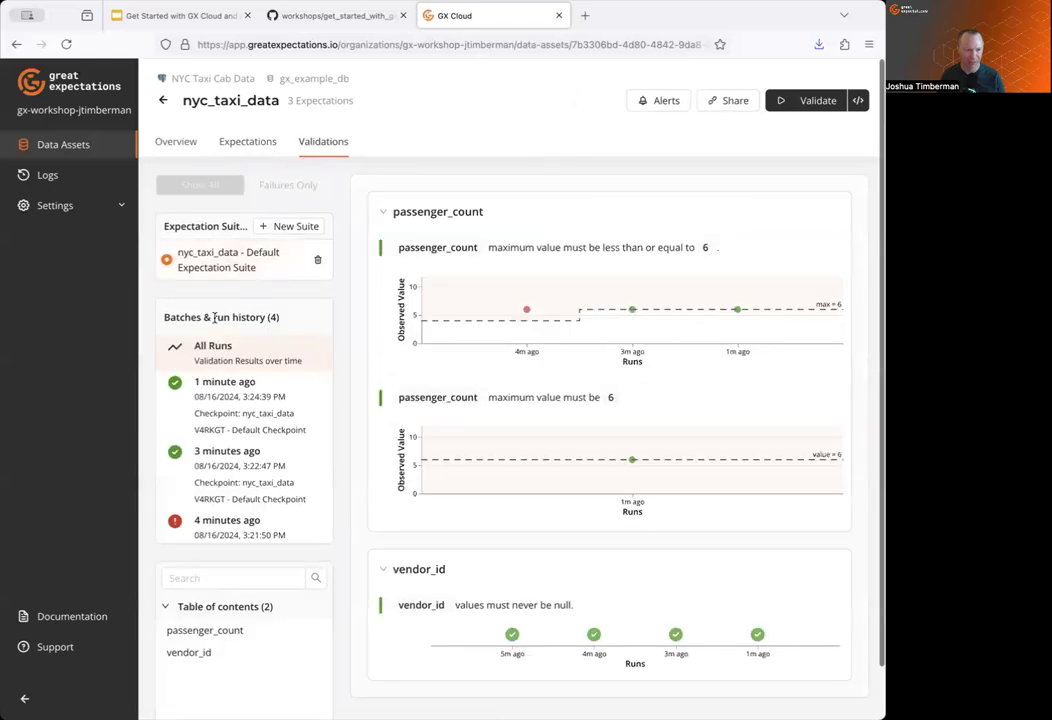
left_click(208, 352)
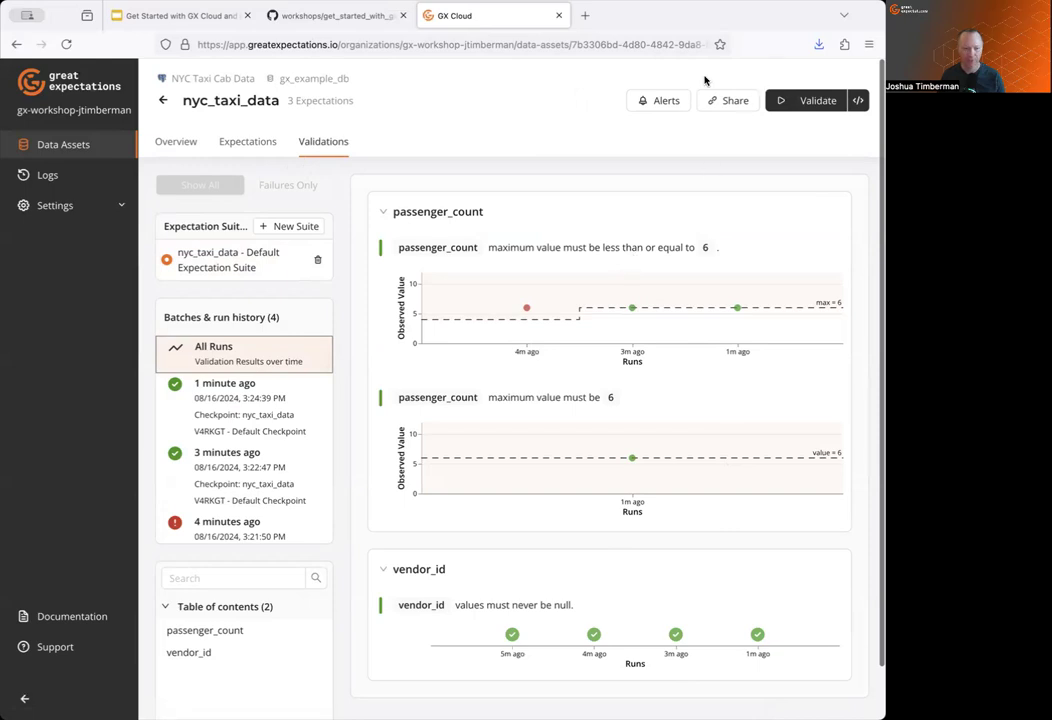
left_click(199, 17)
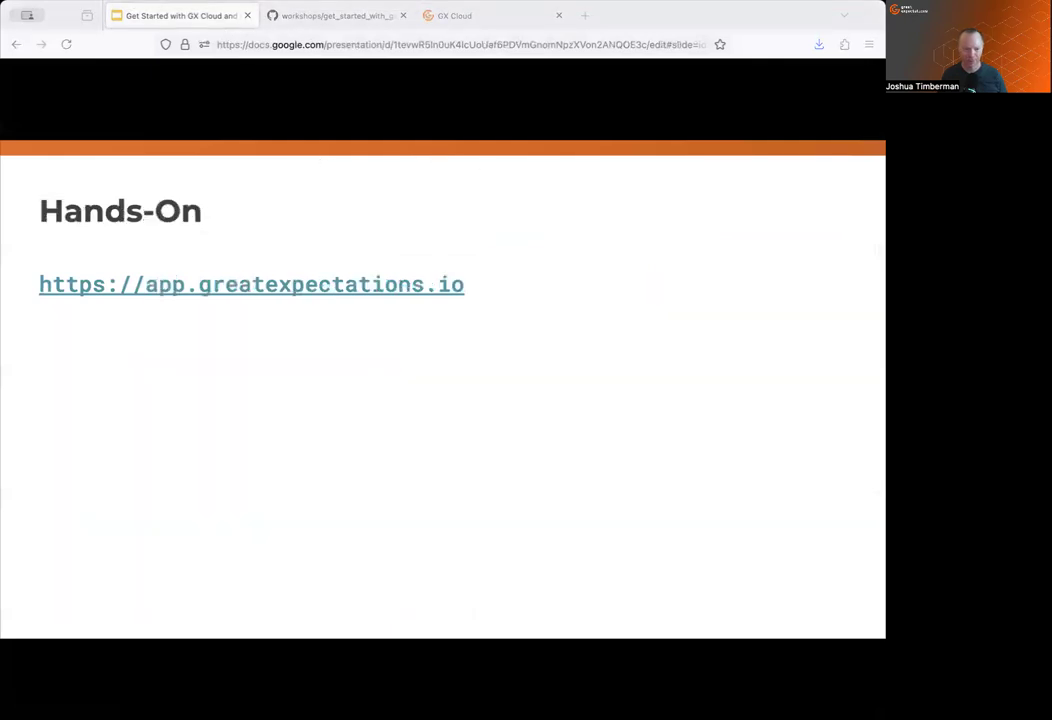
Step through the wrap-up slides, revisiting Review, and finish on the What next? slide.
key("Right")
key("Left")
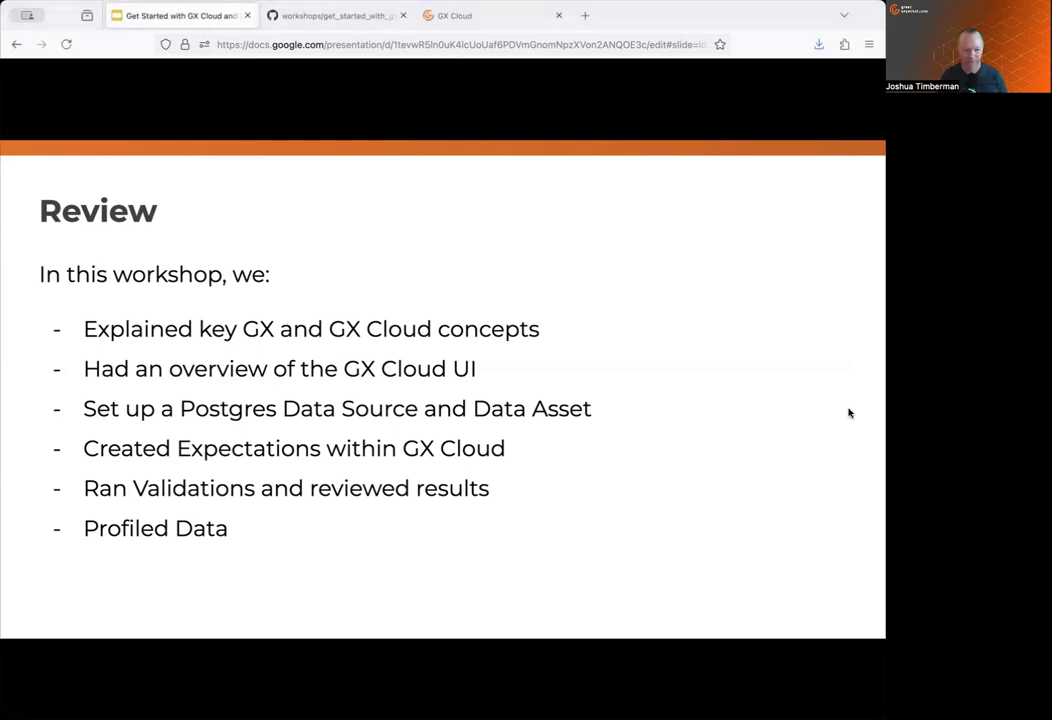
key("Right")
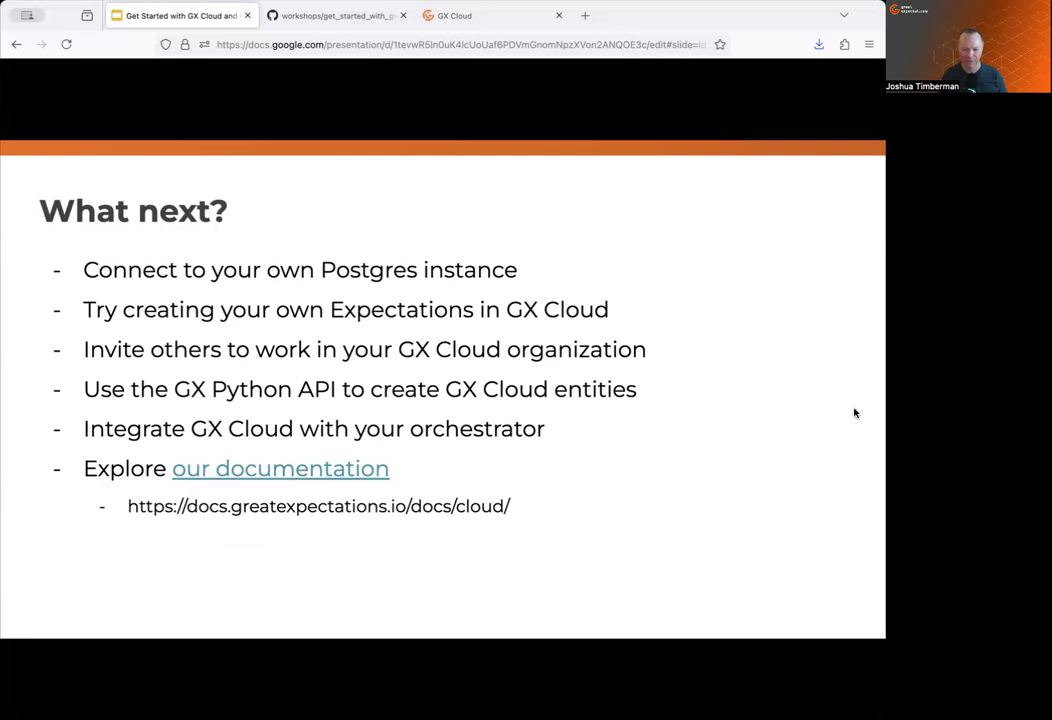
Step through the Access workshop materials and Getting Help slides to the closing Thank you! slide.
key("Right")
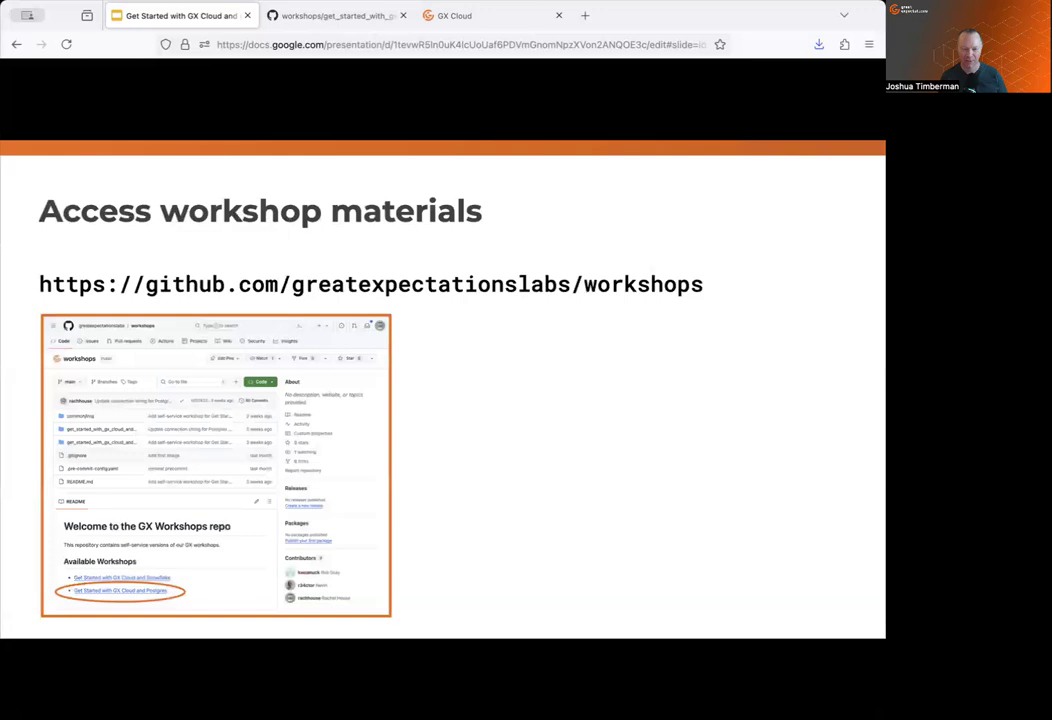
key("Right")
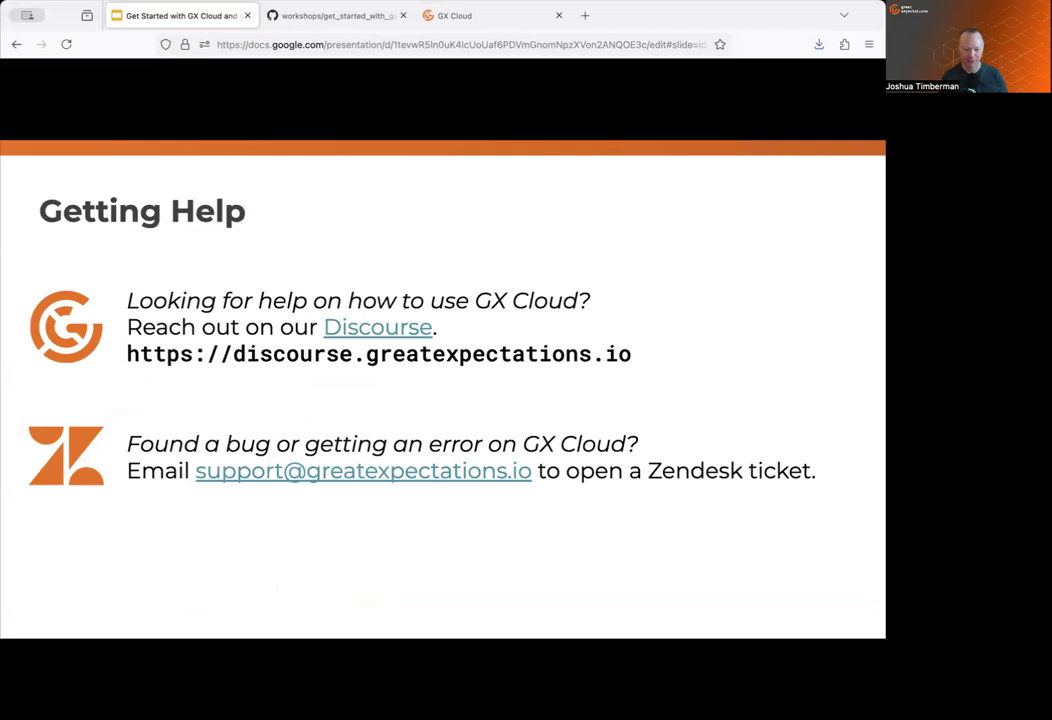
key("Right")
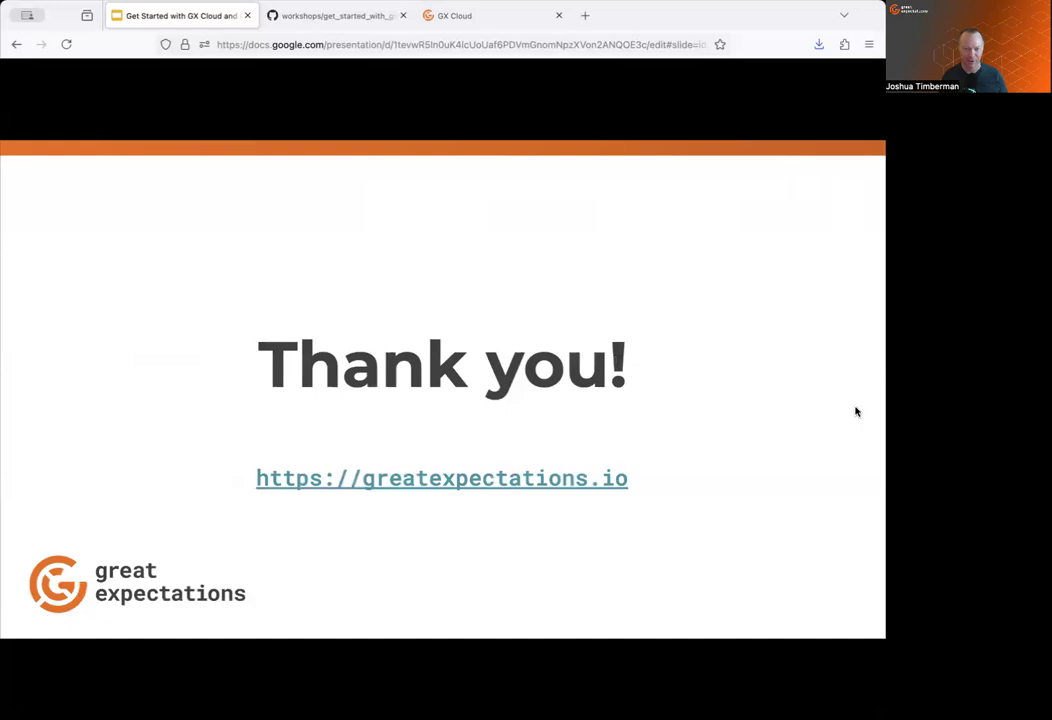